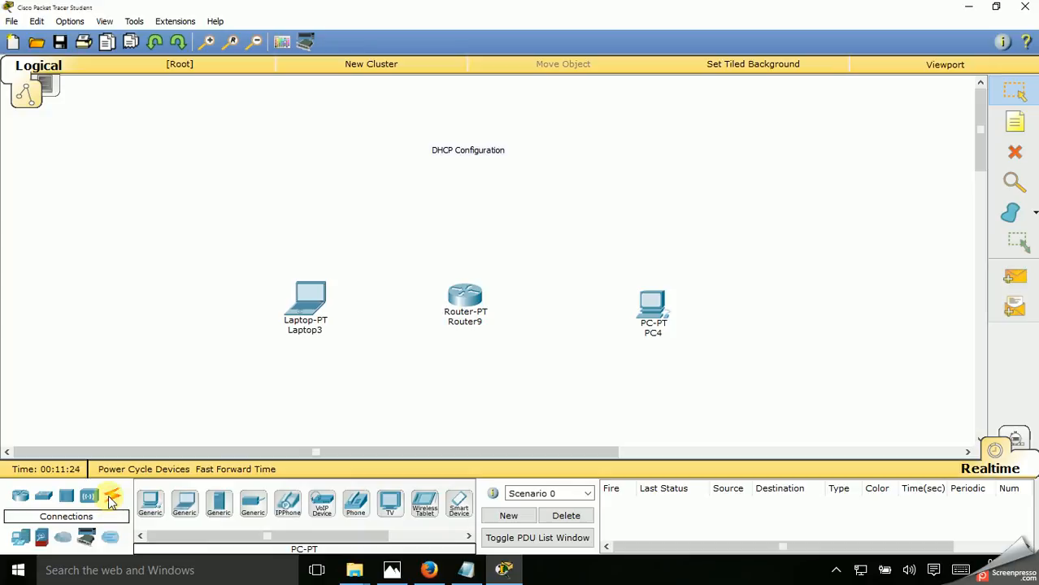
# Connect Router9 to Laptop3 using the automatically chosen connection type
pyautogui.click(114, 500)
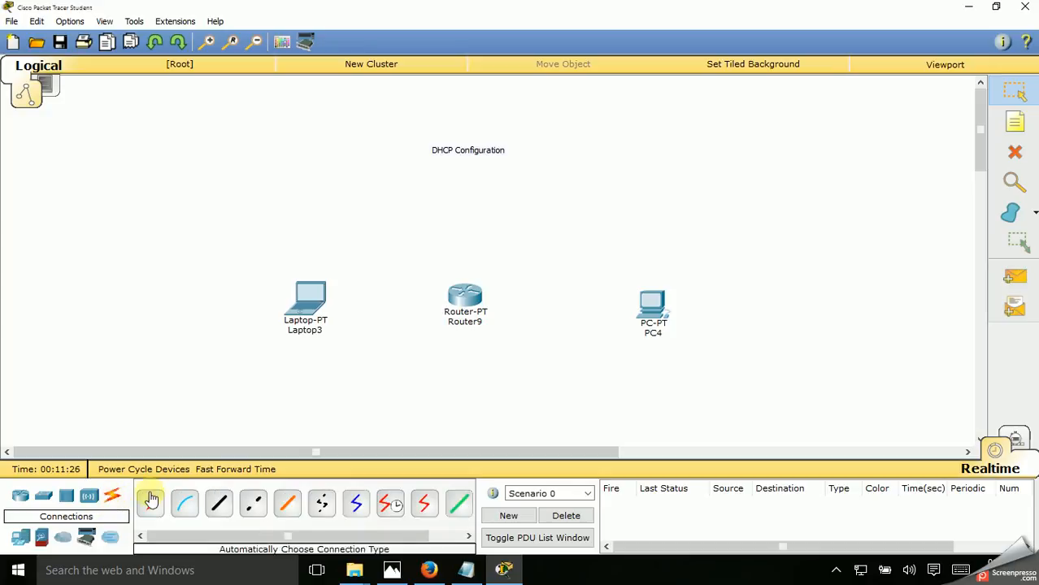
pyautogui.click(152, 506)
pyautogui.click(465, 294)
pyautogui.click(315, 312)
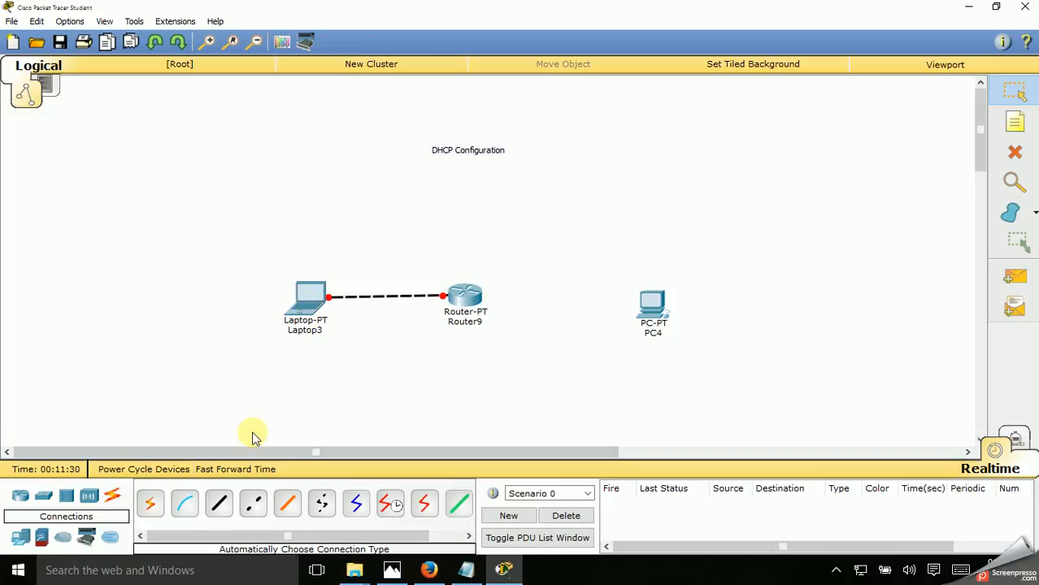
# Connect Router9 to PC4 with an automatically chosen connection, and move PC4 slightly to line up with the router
pyautogui.click(160, 507)
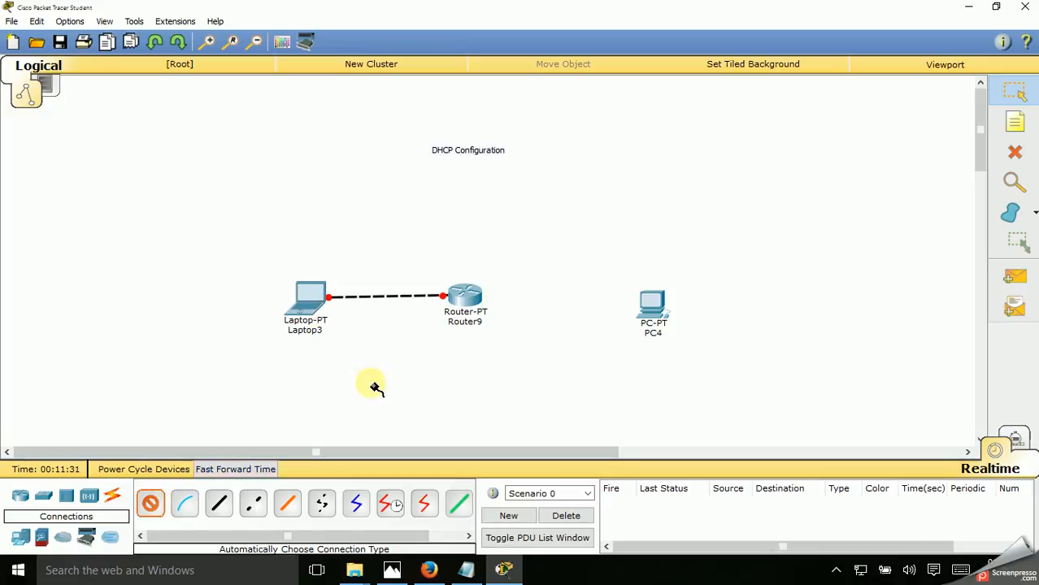
pyautogui.click(465, 297)
pyautogui.click(650, 304)
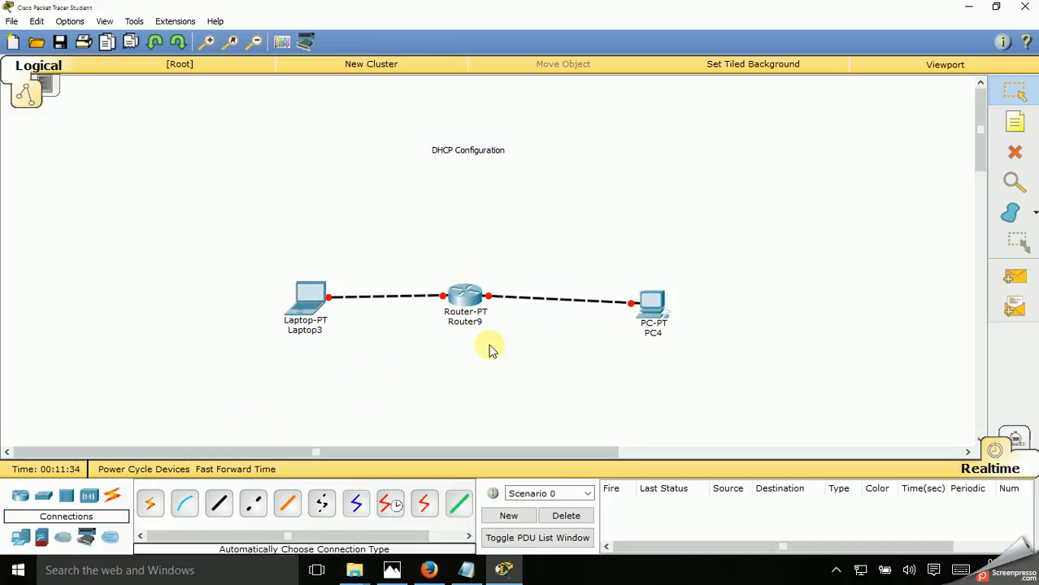
pyautogui.moveTo(649, 309); pyautogui.dragTo(639, 297)
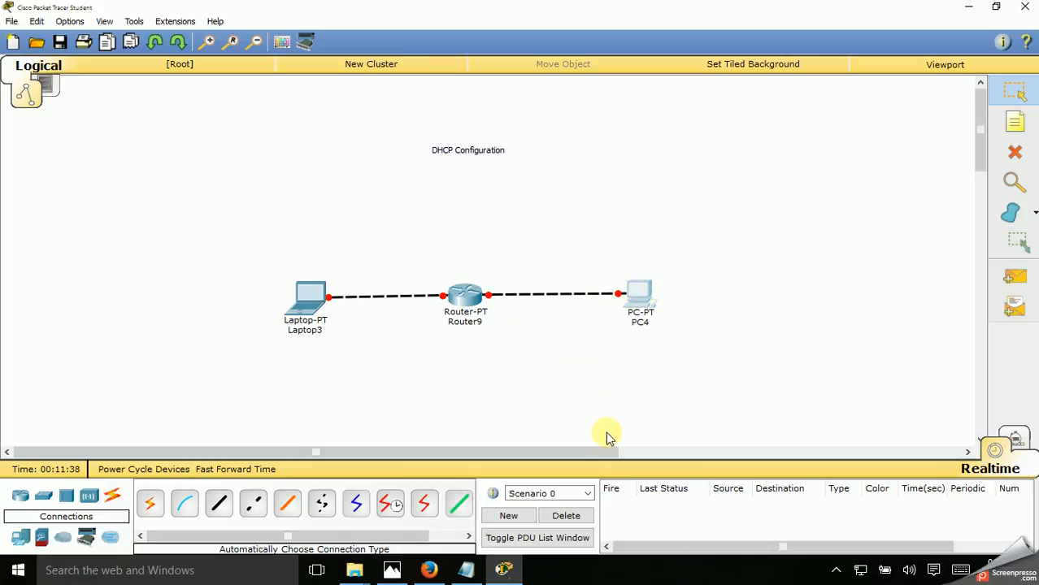
# Open Router9's IOS command line and start the session at its prompt
pyautogui.click(466, 294)
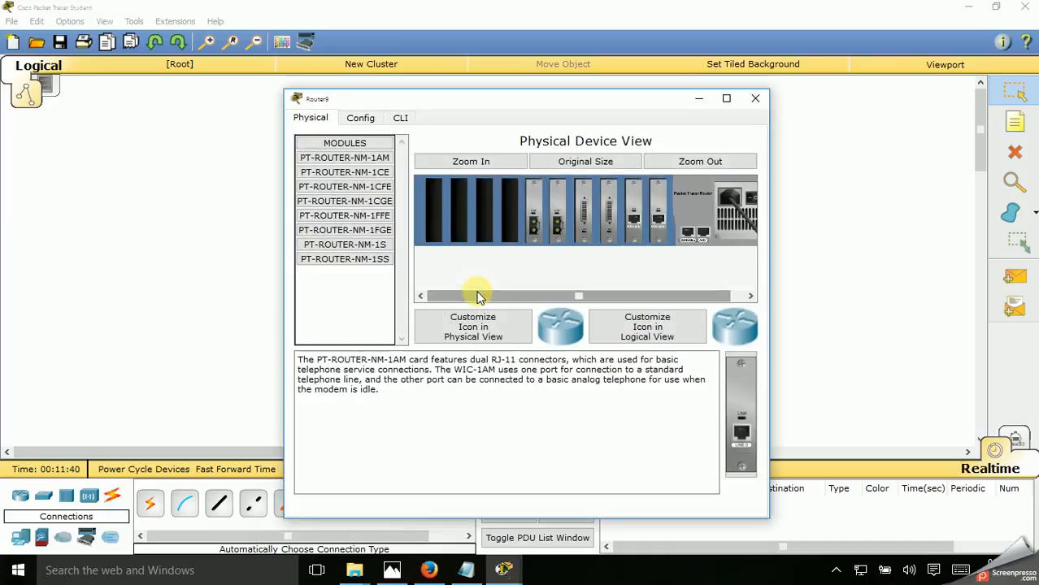
pyautogui.click(362, 120)
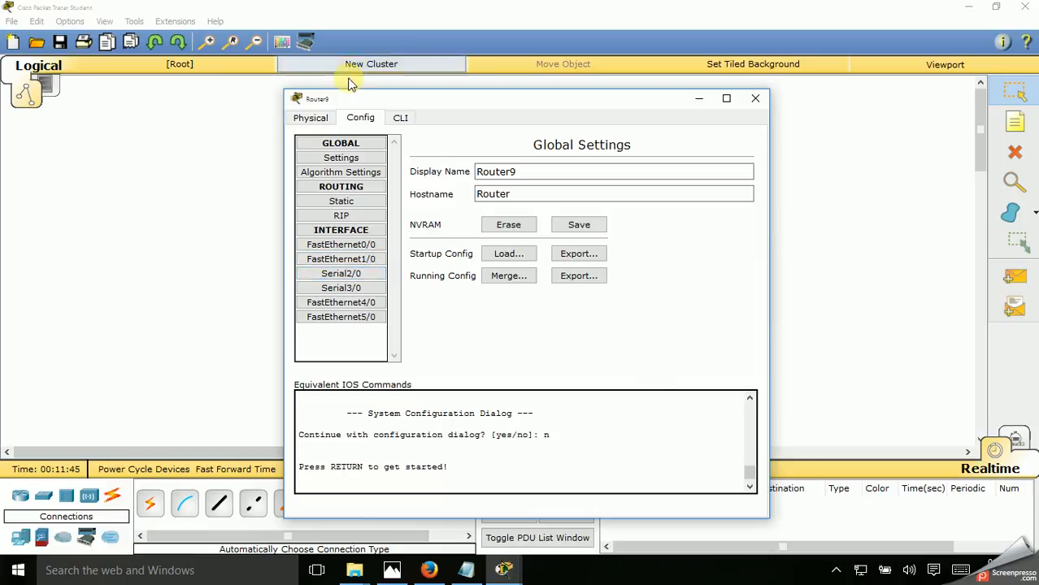
pyautogui.click(409, 122)
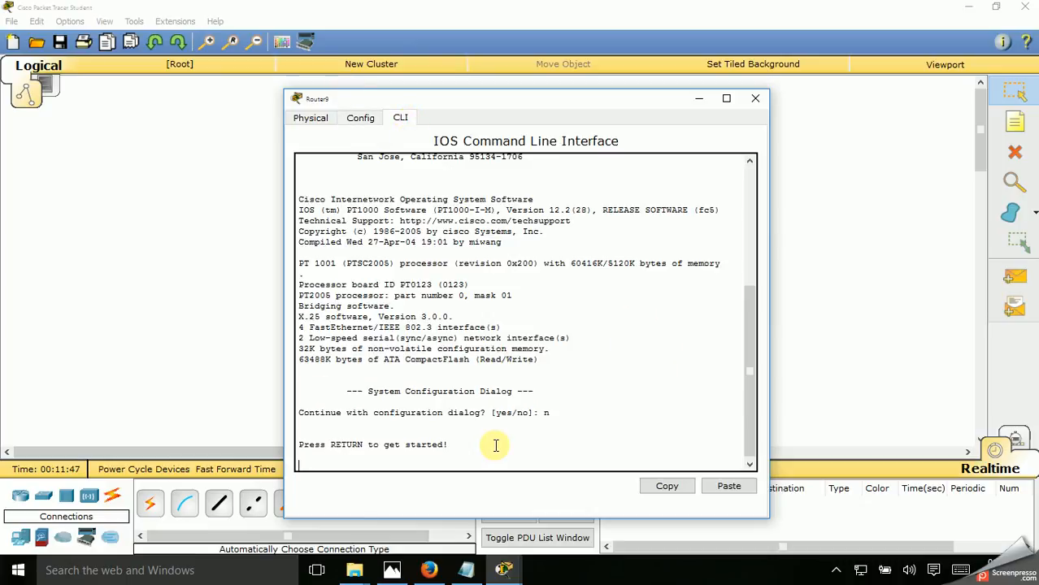
pyautogui.press('Return')
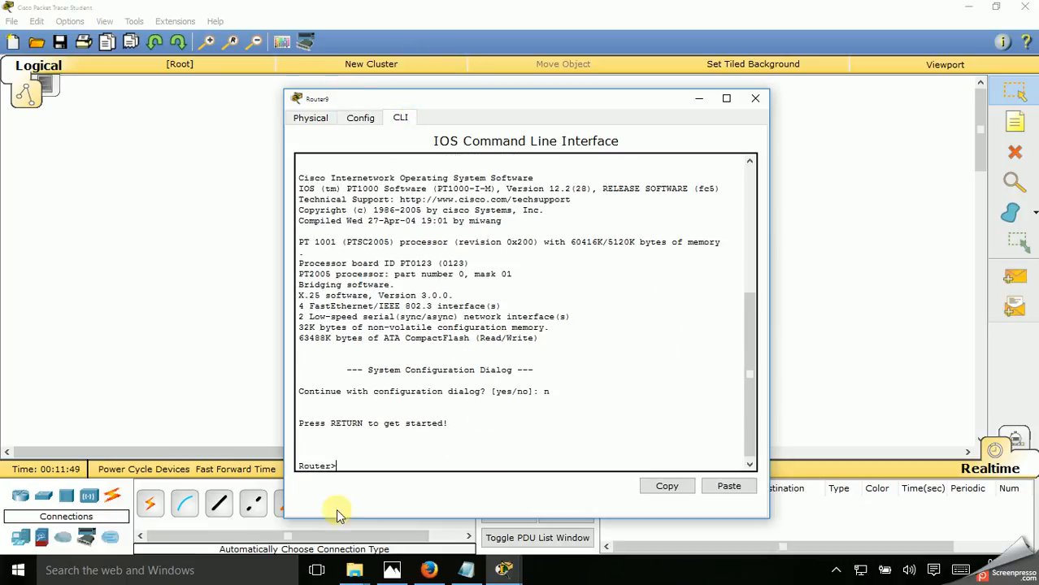
# Look through Router9's FastEthernet0/0, FastEthernet1/0, static route and RIP configuration pages
pyautogui.click(362, 122)
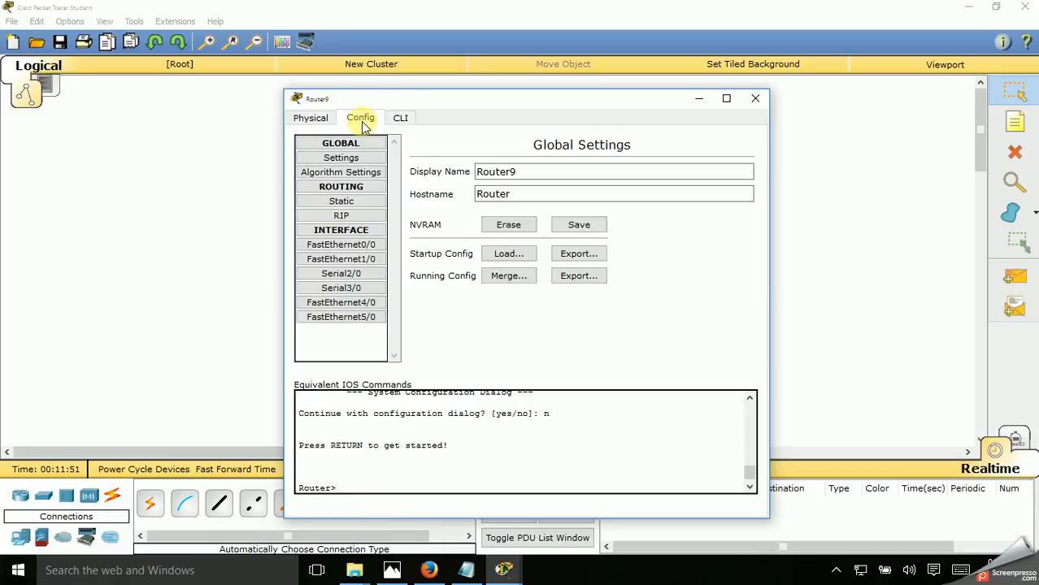
pyautogui.click(345, 246)
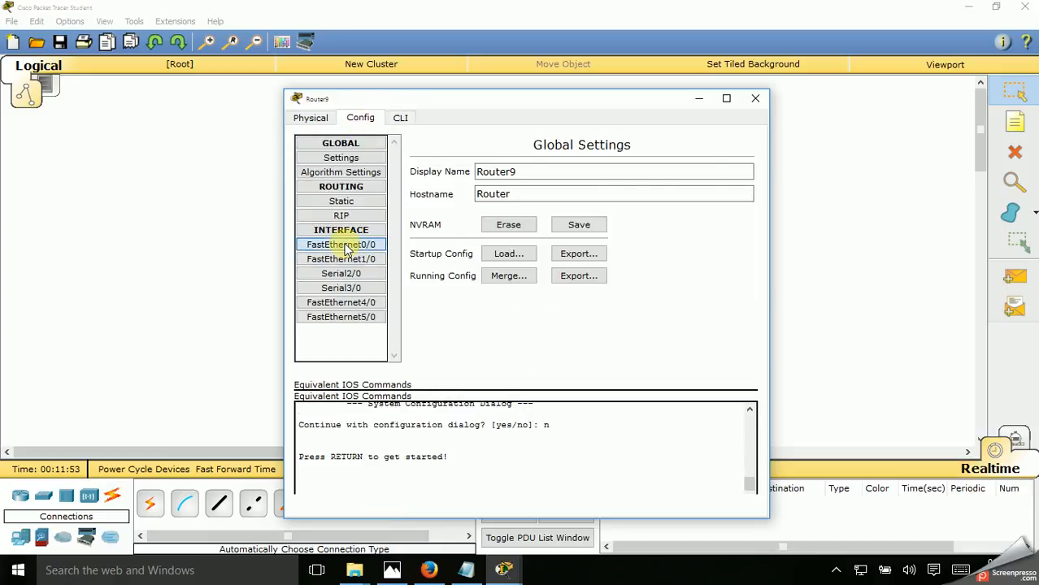
pyautogui.click(353, 260)
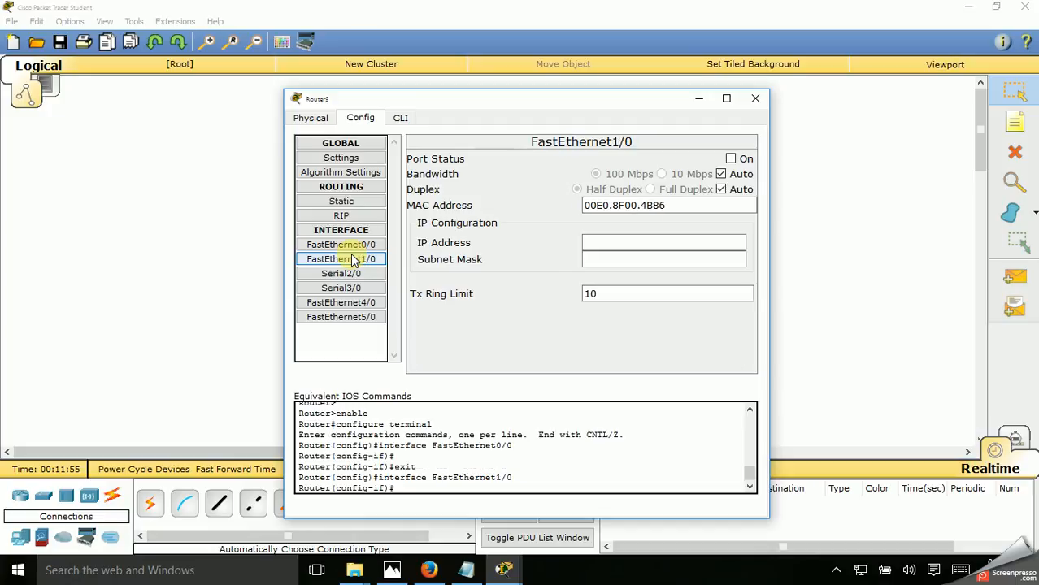
pyautogui.click(353, 247)
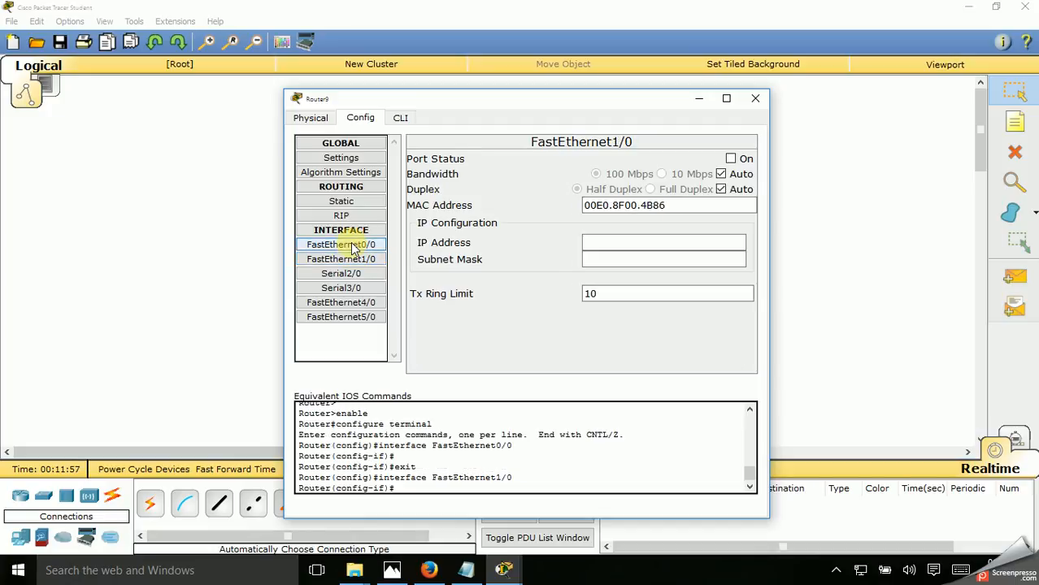
pyautogui.click(352, 247)
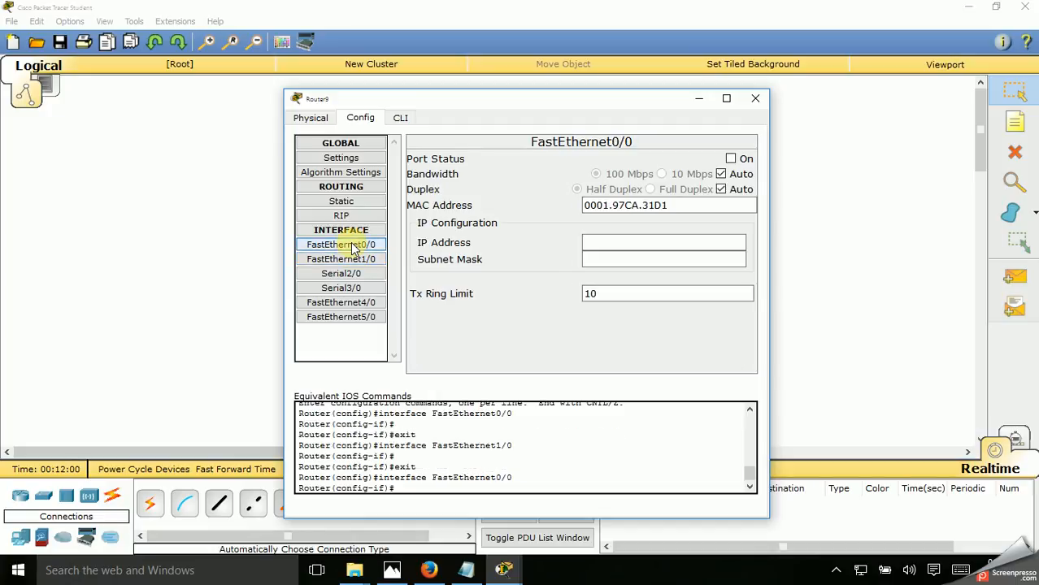
pyautogui.doubleClick(353, 247)
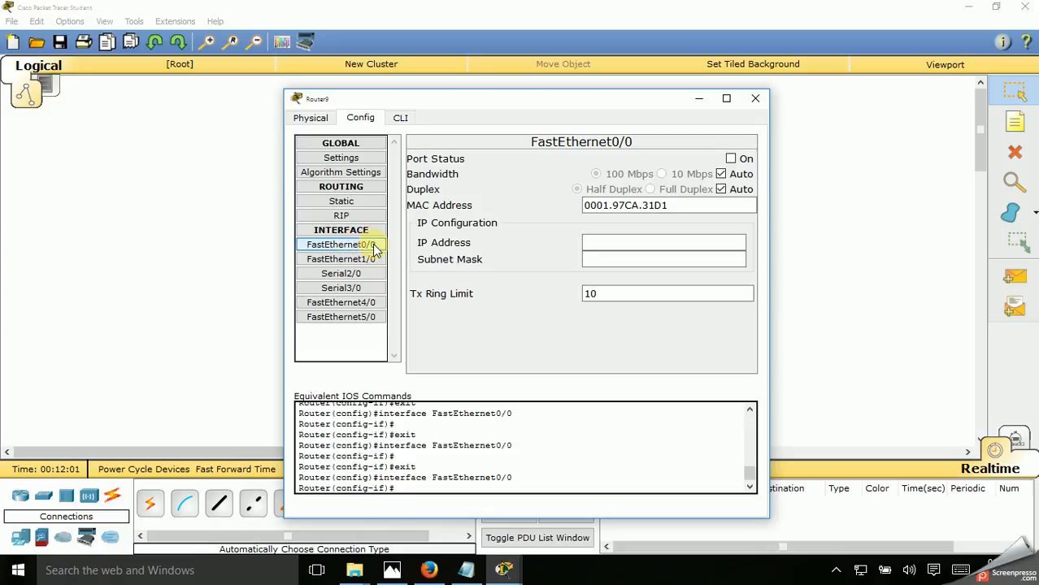
pyautogui.click(355, 205)
pyautogui.click(353, 216)
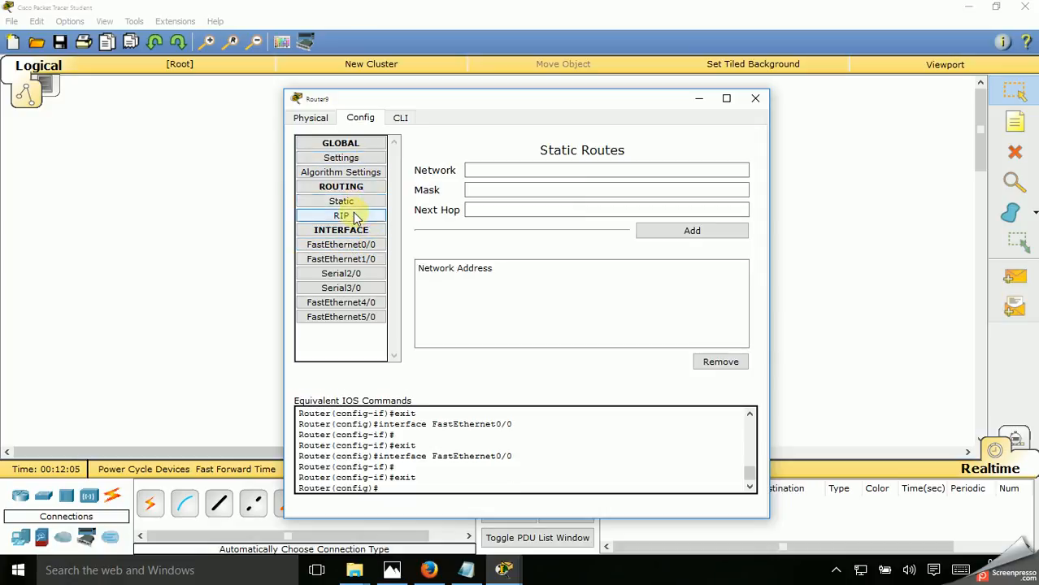
pyautogui.click(348, 233)
pyautogui.click(349, 236)
pyautogui.click(350, 238)
pyautogui.click(350, 242)
pyautogui.click(354, 259)
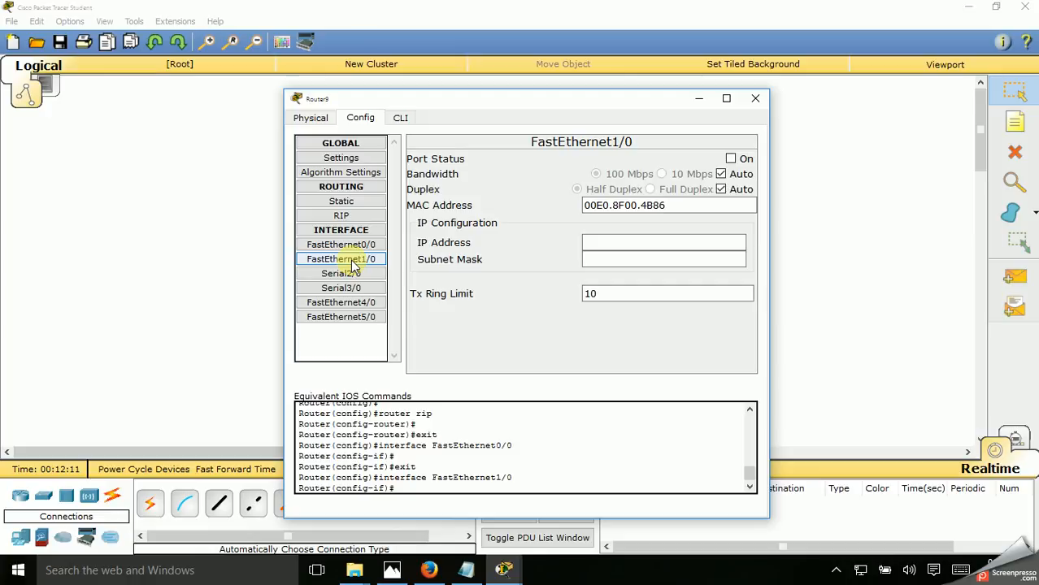
# Give Router9's FastEthernet0/0 the IP address 192.168.0.1 with subnet mask 255.255.255.0, and switch the port on
pyautogui.click(352, 245)
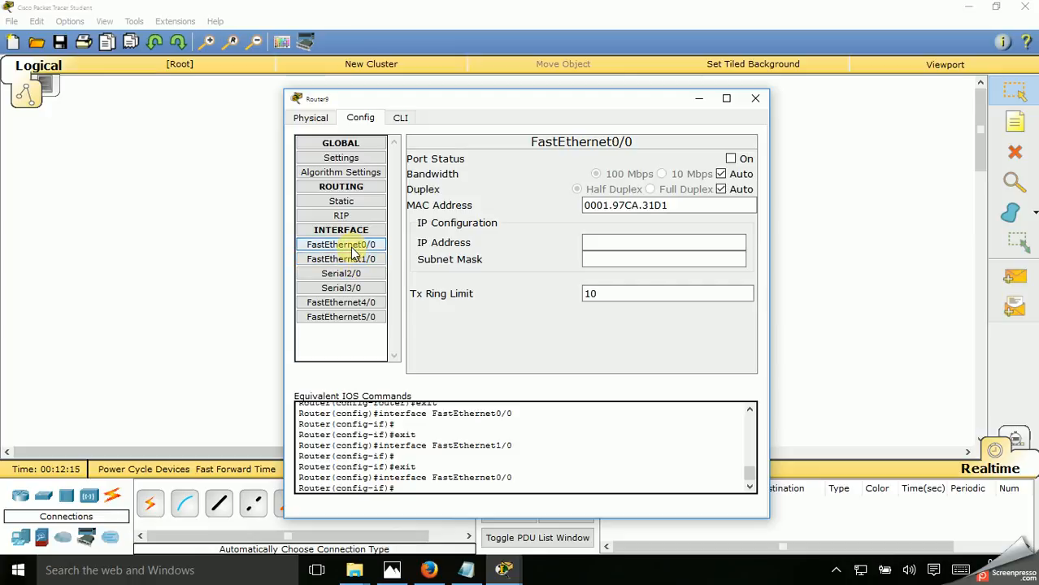
pyautogui.press('super')
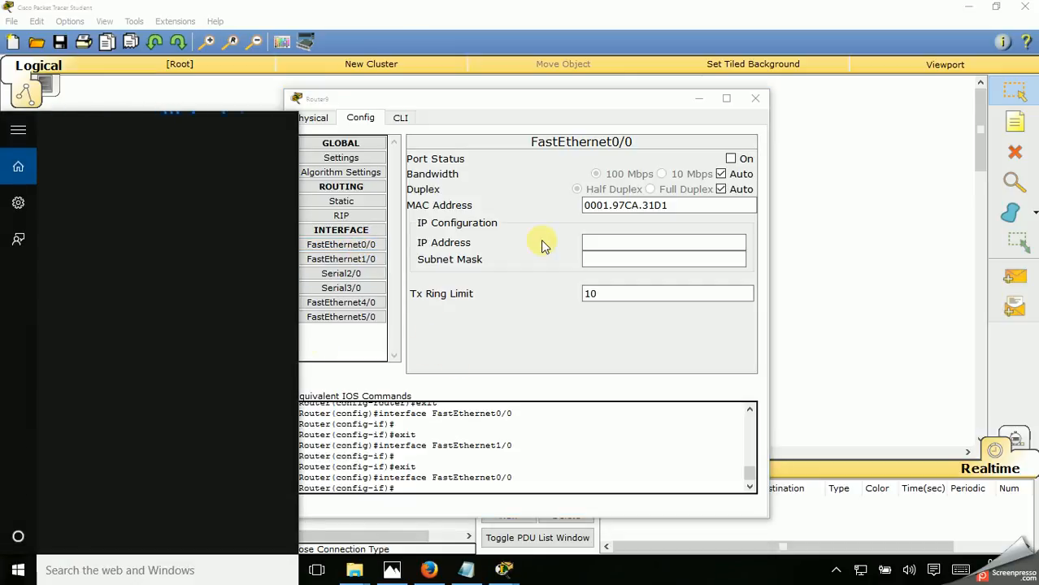
pyautogui.click(607, 240)
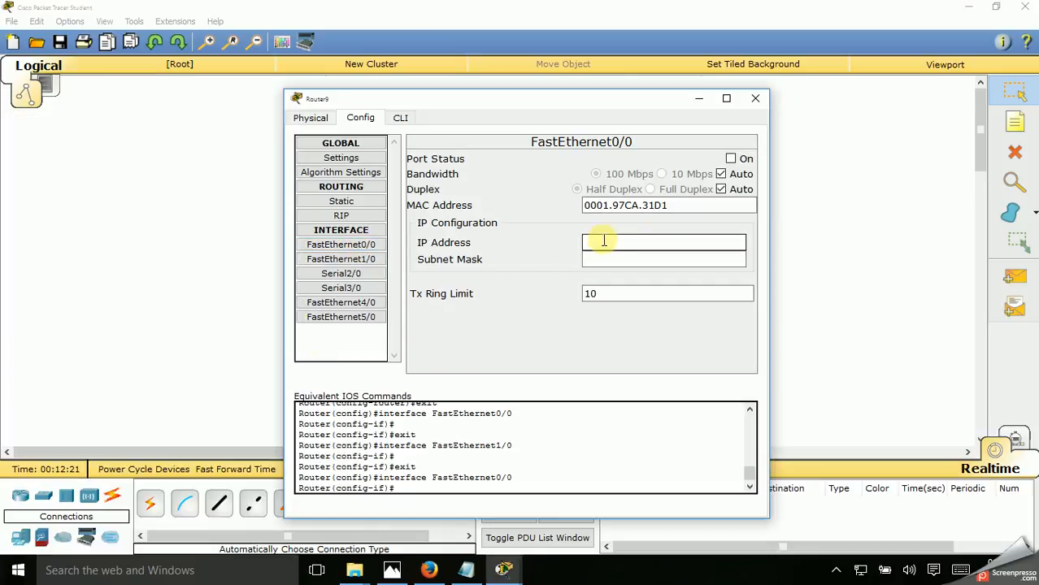
pyautogui.moveTo(421, 103); pyautogui.dragTo(724, 112)
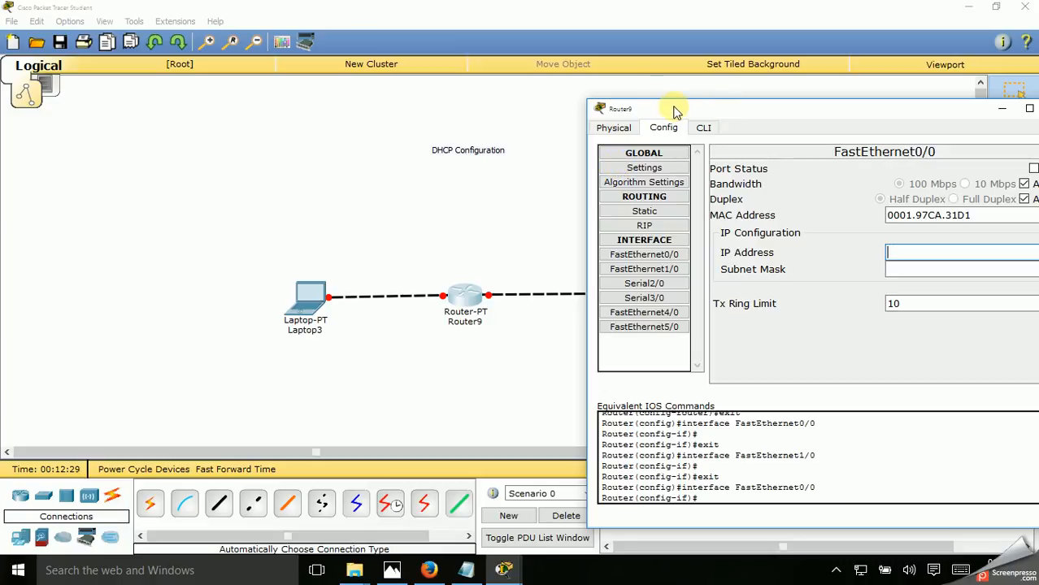
pyautogui.moveTo(697, 110); pyautogui.dragTo(587, 117)
pyautogui.write('192.168')
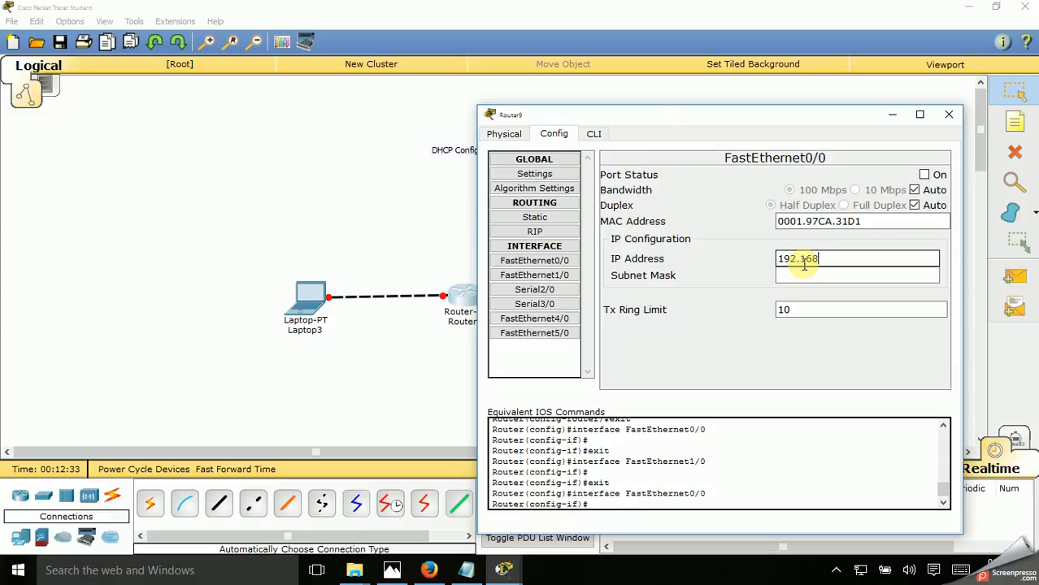
pyautogui.write('.0.1')
pyautogui.click(816, 275)
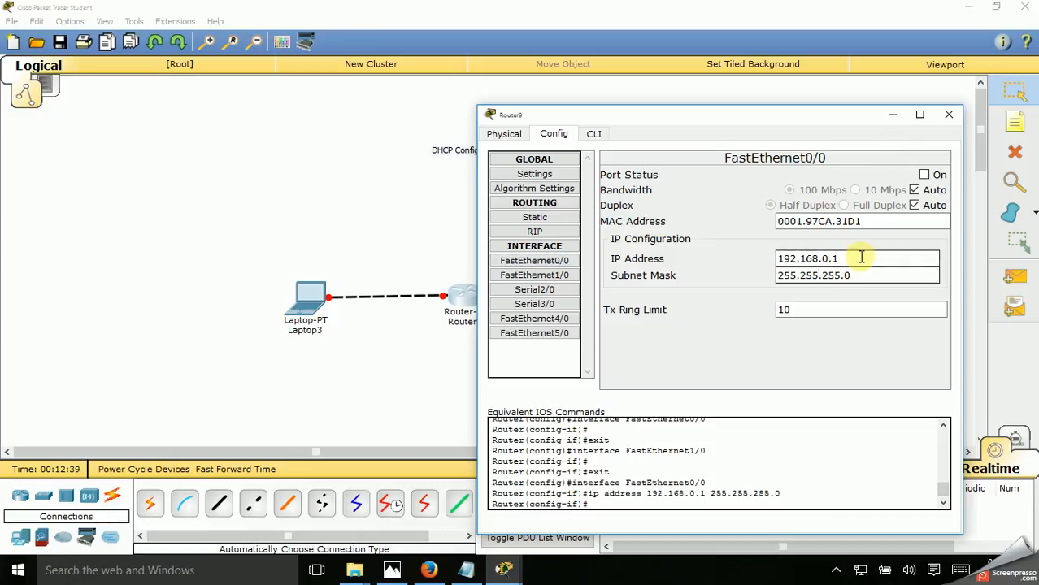
pyautogui.click(861, 258)
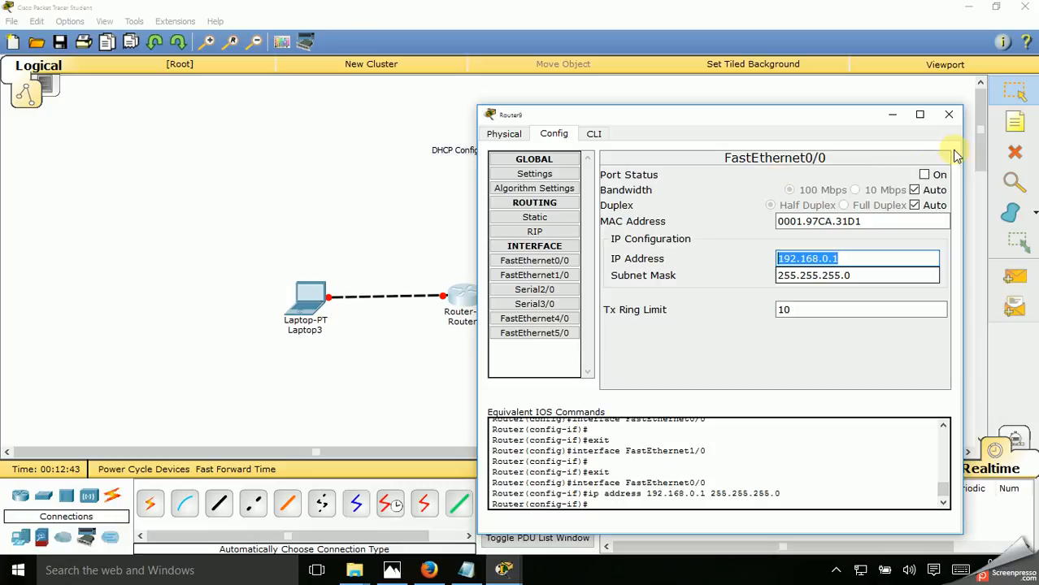
pyautogui.click(924, 176)
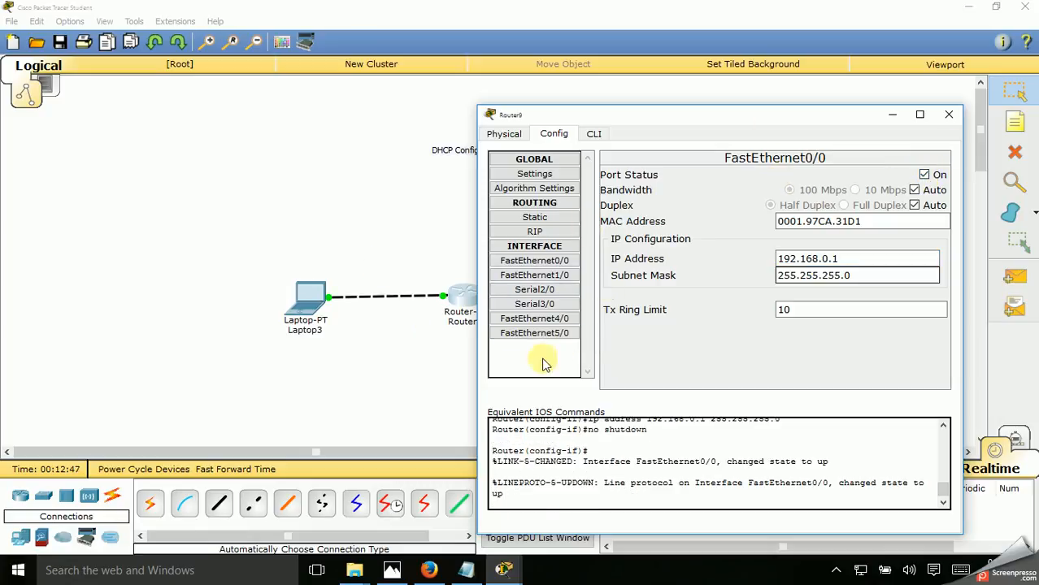
# Give Router9's FastEthernet1/0 the IP address 192.168.1.1 with subnet mask 255.255.255.0, and switch the port on
pyautogui.click(552, 275)
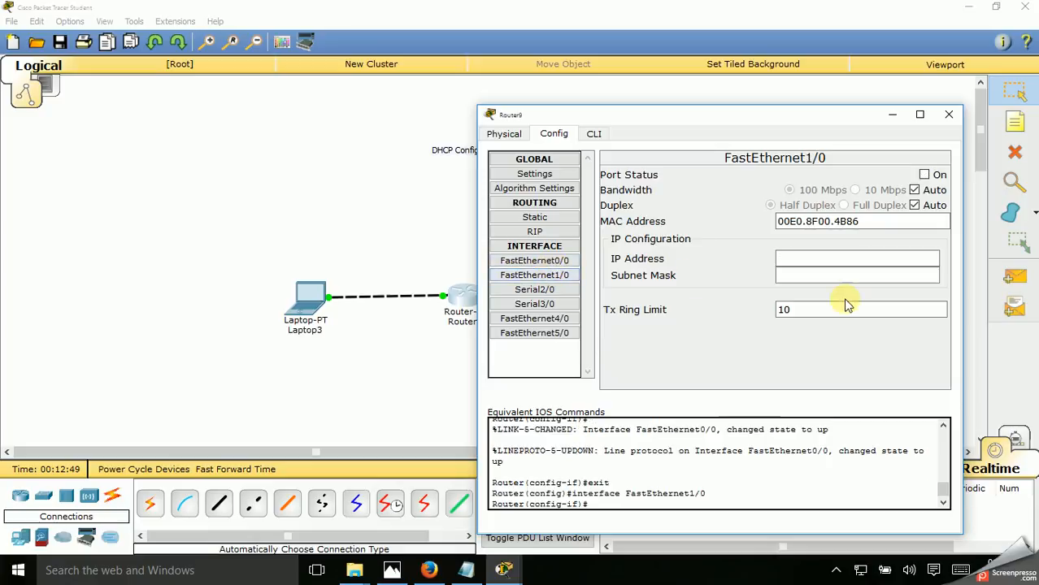
pyautogui.click(808, 257)
pyautogui.write('192.168.0.1')
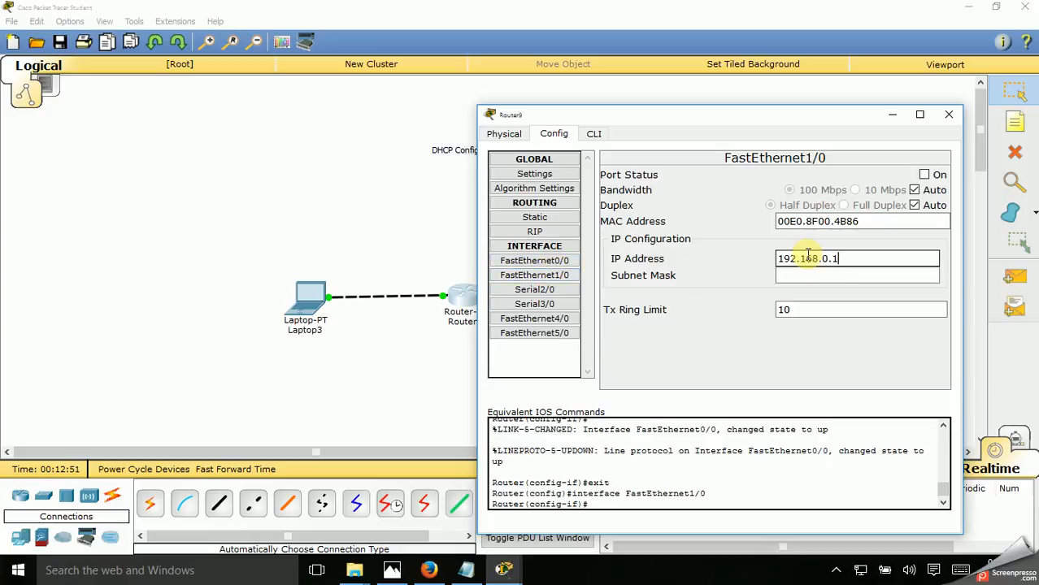
pyautogui.moveTo(823, 258); pyautogui.dragTo(829, 260)
pyautogui.write('1')
pyautogui.click(827, 273)
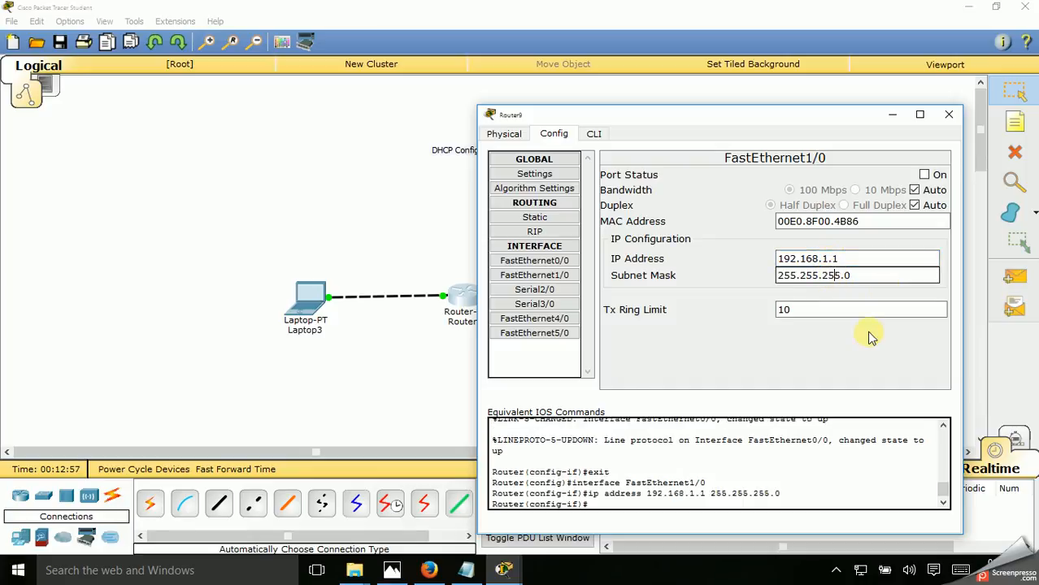
pyautogui.click(924, 174)
# Return to the router's command line and try to create a DHCP pool with the command "dhcp pool ip10"
pyautogui.moveTo(793, 103); pyautogui.dragTo(742, 100)
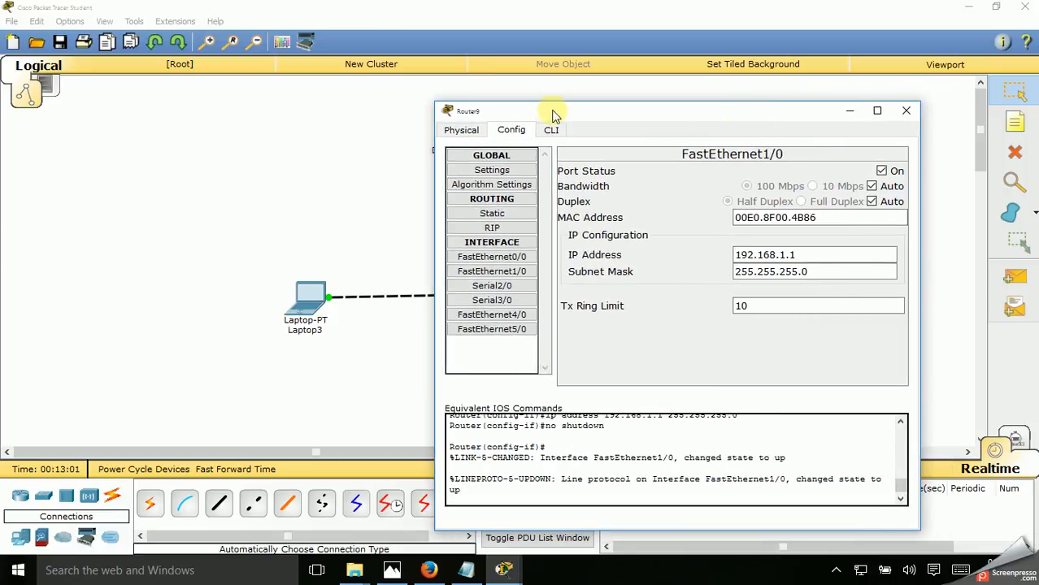
pyautogui.click(551, 130)
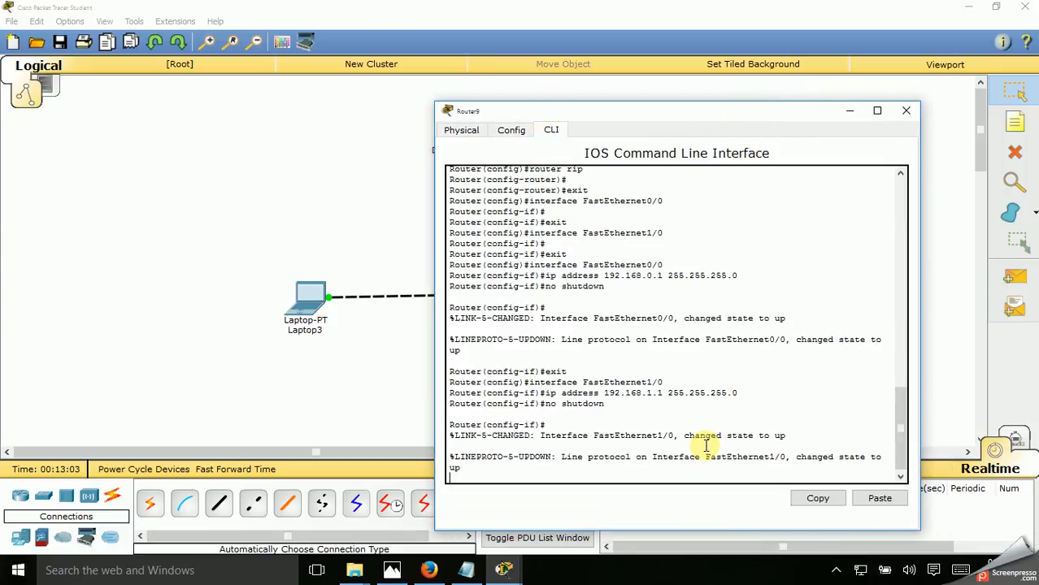
pyautogui.press('Return')
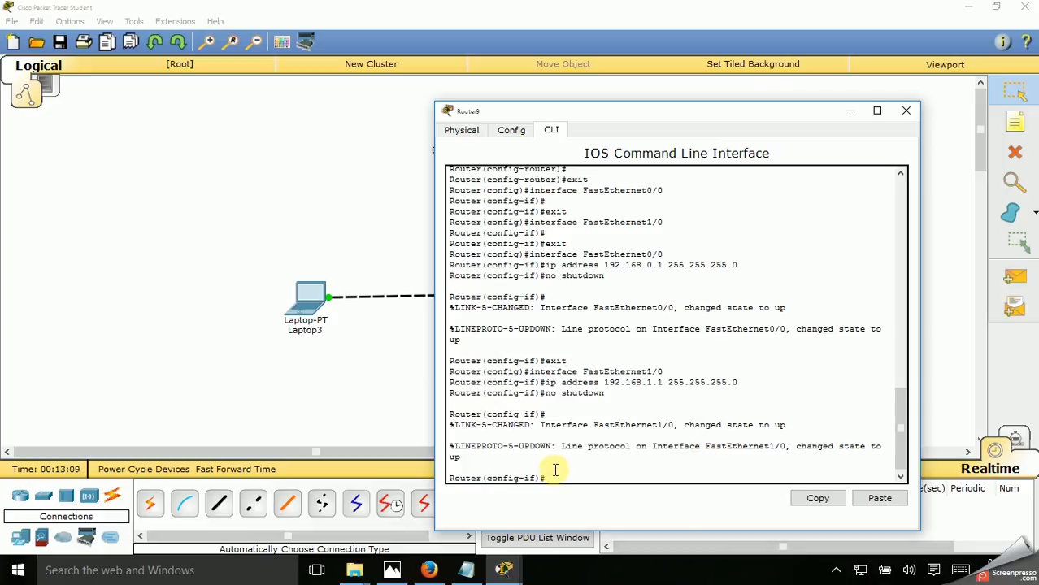
pyautogui.write('dhcp pool ip10')
pyautogui.press('Return')
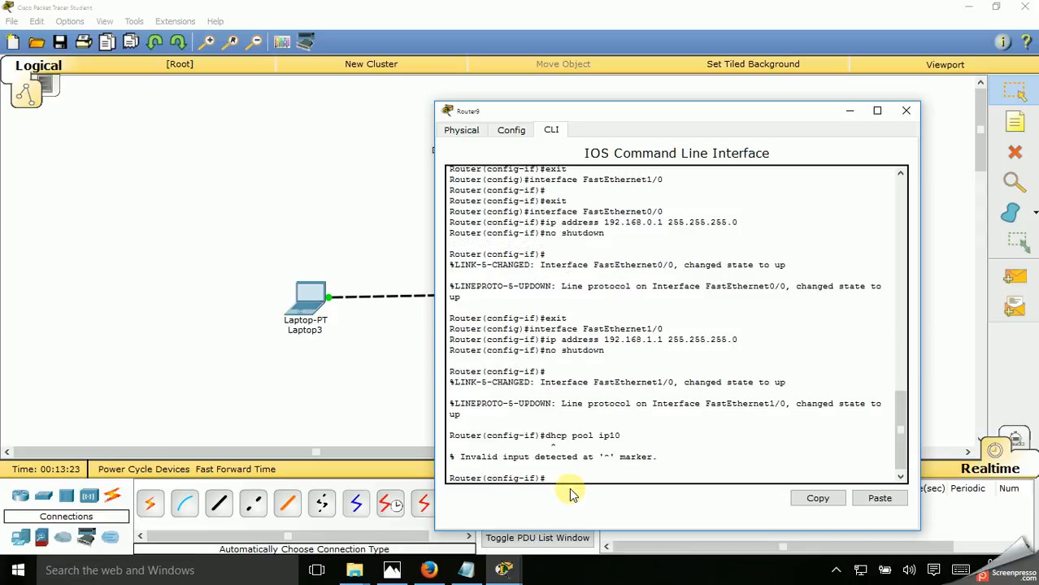
# Correct the previous command to "ip dhcp pool ip10" and run it to create the DHCP pool
pyautogui.press('Up')
pyautogui.hotkey('ctrl', 'a')
pyautogui.write('ip')
pyautogui.press('Return')
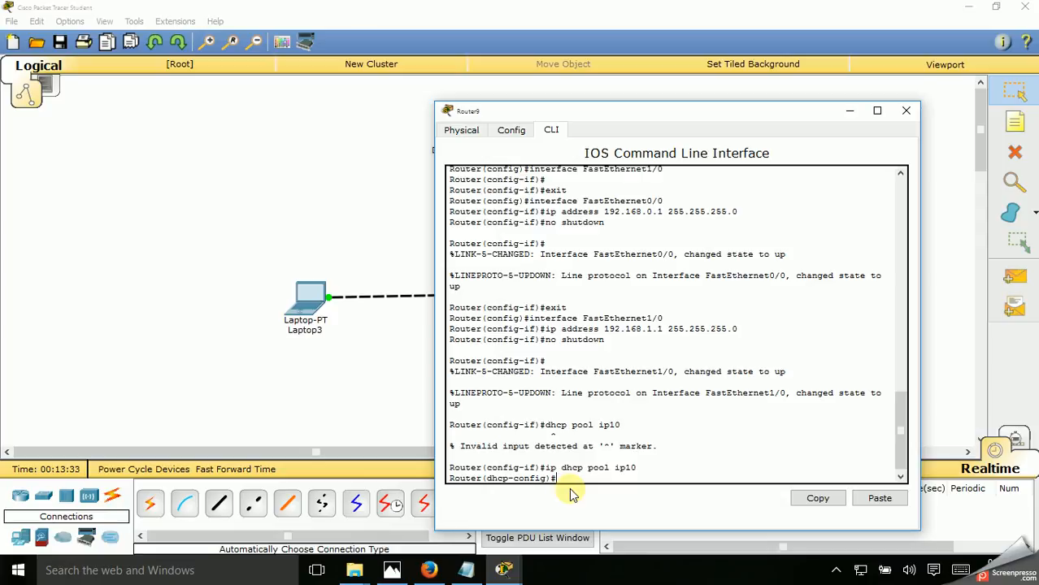
# Try to define the pool's network by entering "192.168.10.0 255.255.0.0" in DHCP configuration mode
pyautogui.write('192.168.10.0 255.255.255.0')
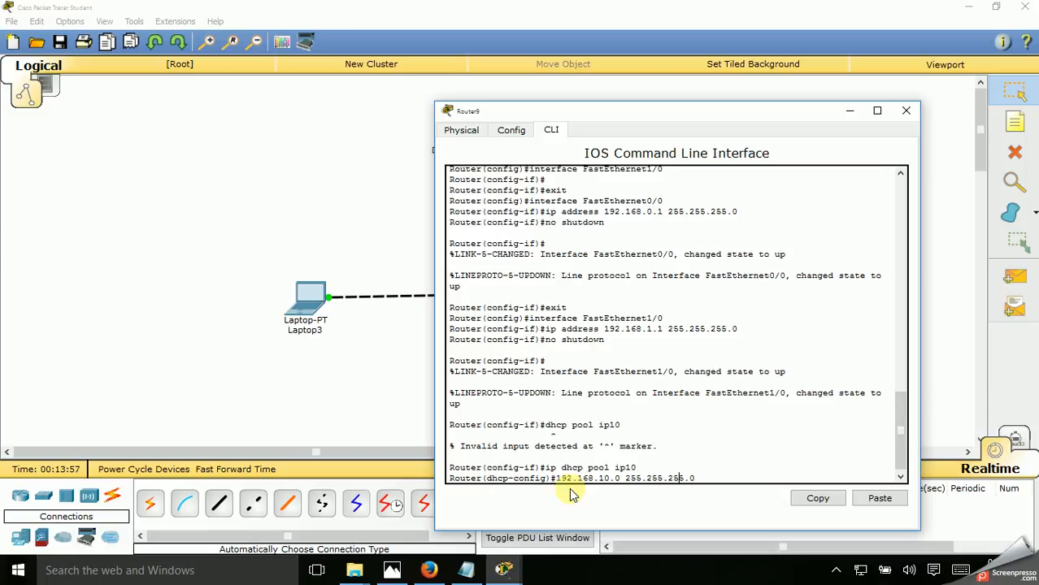
pyautogui.press('BackSpace')
pyautogui.press('BackSpace')
pyautogui.press('BackSpace')
pyautogui.write('0')
pyautogui.press('Return')
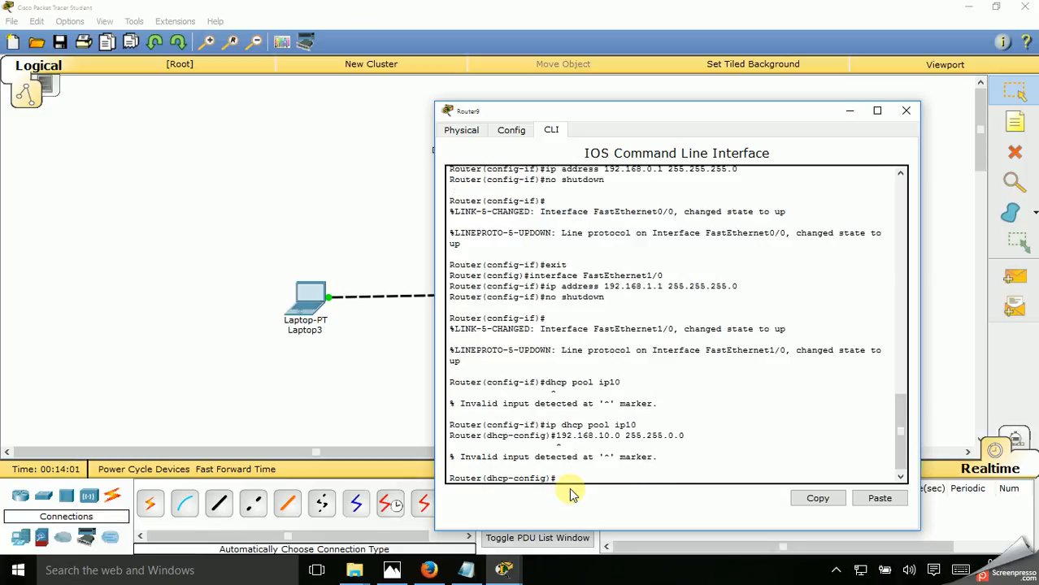
# Try to define the pool's network again with the corrected mask by entering "192.168.10.0 255.255.255.0"
pyautogui.press('Up')
pyautogui.press('Left')
pyautogui.press('Left')
pyautogui.press('BackSpace')
pyautogui.write('255')
pyautogui.press('Return')
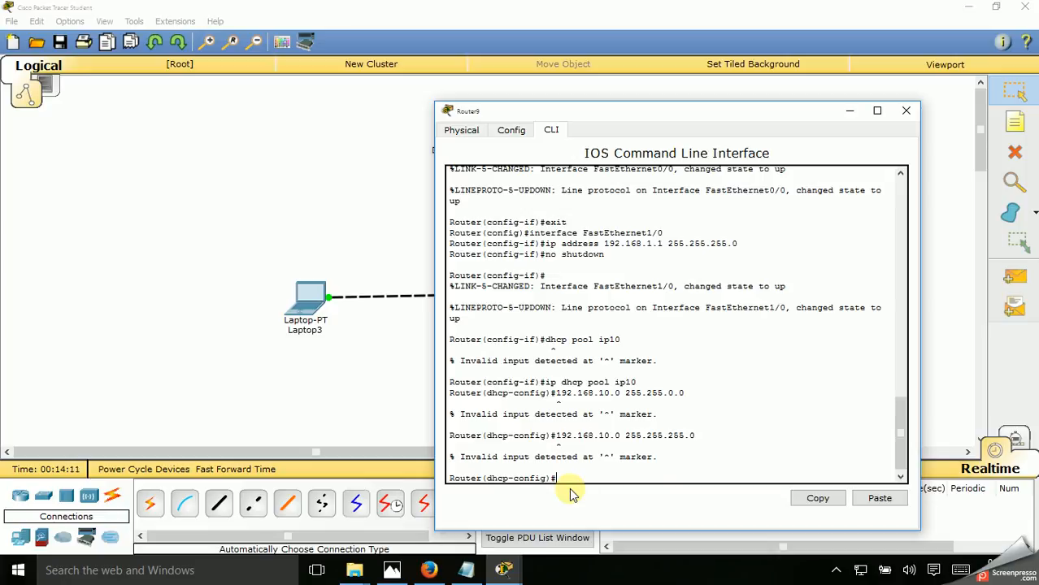
# Consult the DHCP configuration section of the Notepad notes and define the pool's network with "net 192.168.10.0 255.255.255.0"
pyautogui.click(468, 572)
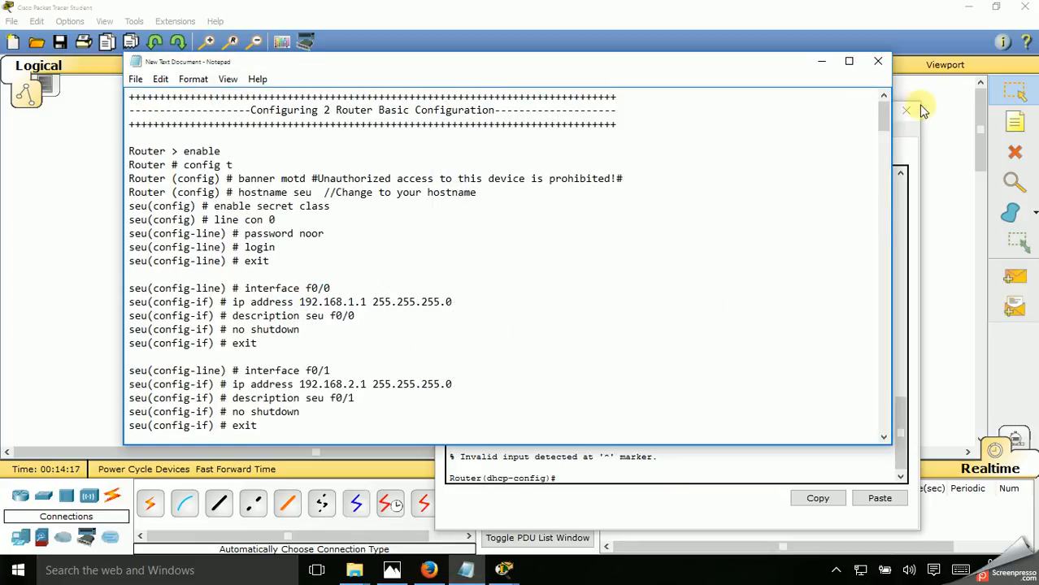
pyautogui.moveTo(883, 116); pyautogui.dragTo(887, 171)
pyautogui.click(808, 470)
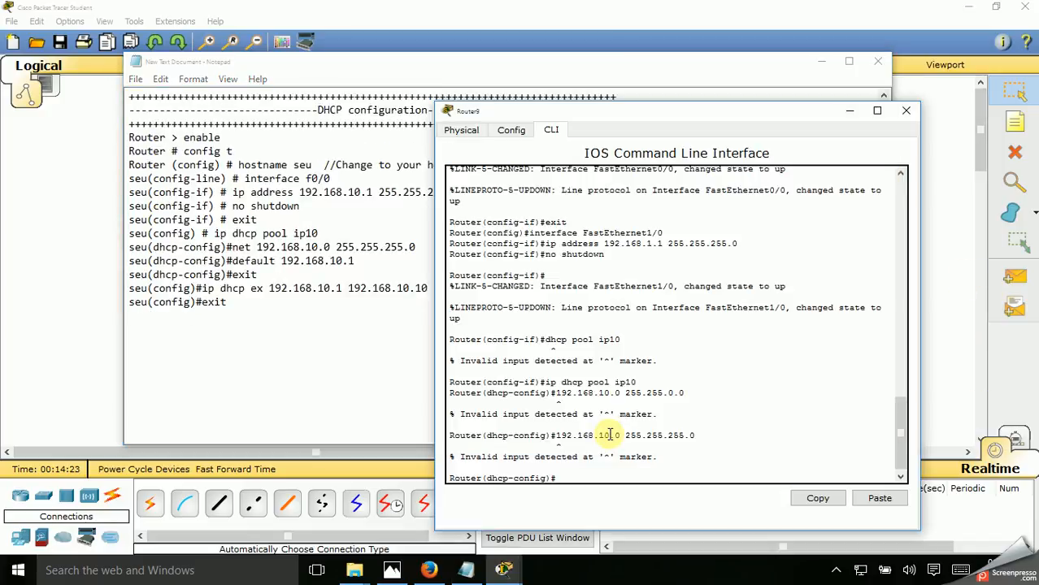
pyautogui.press('Up')
pyautogui.press('Left')
pyautogui.press('Left')
pyautogui.press('Left')
pyautogui.press('Left')
pyautogui.press('Left')
pyautogui.press('Left')
pyautogui.press('Left')
pyautogui.press('Left')
pyautogui.press('Left')
pyautogui.press('Left')
pyautogui.press('Left')
pyautogui.write('net')
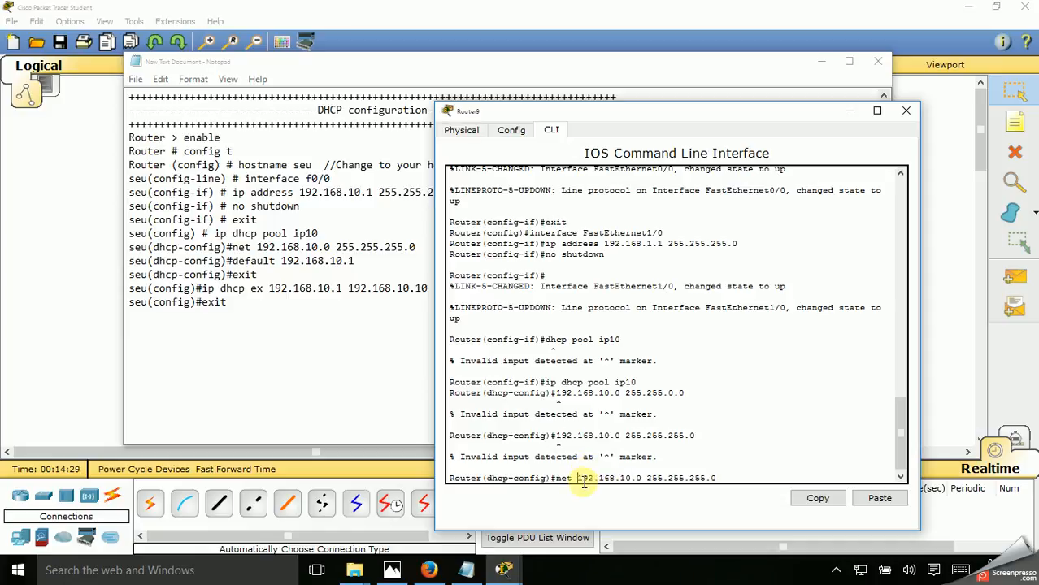
pyautogui.press('Return')
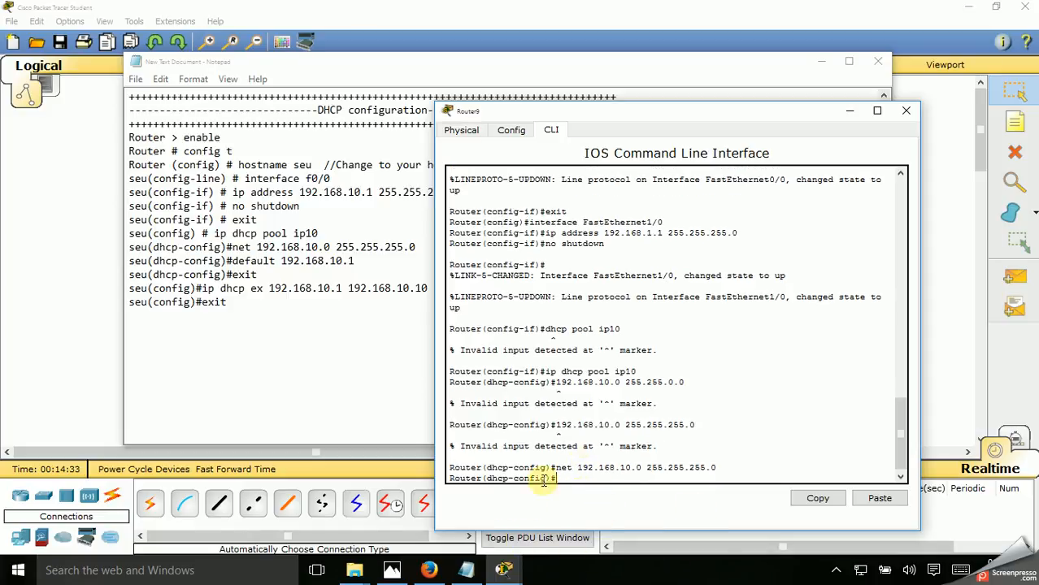
# Following the Notepad notes, set the pool's default gateway with the command "default 192.168.10.1"
pyautogui.click(465, 569)
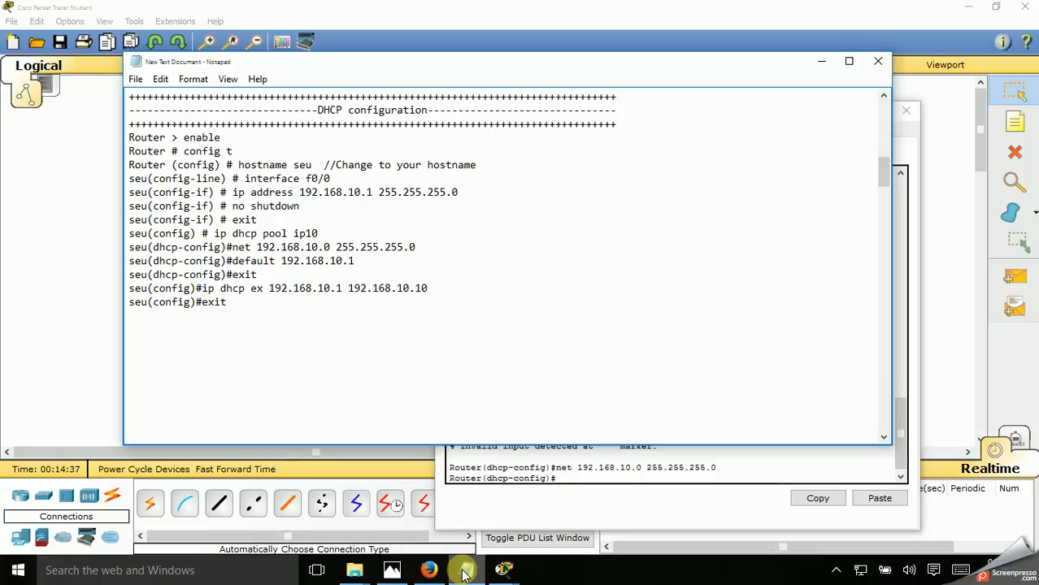
pyautogui.click(464, 572)
pyautogui.write('default 192')
pyautogui.write('8')
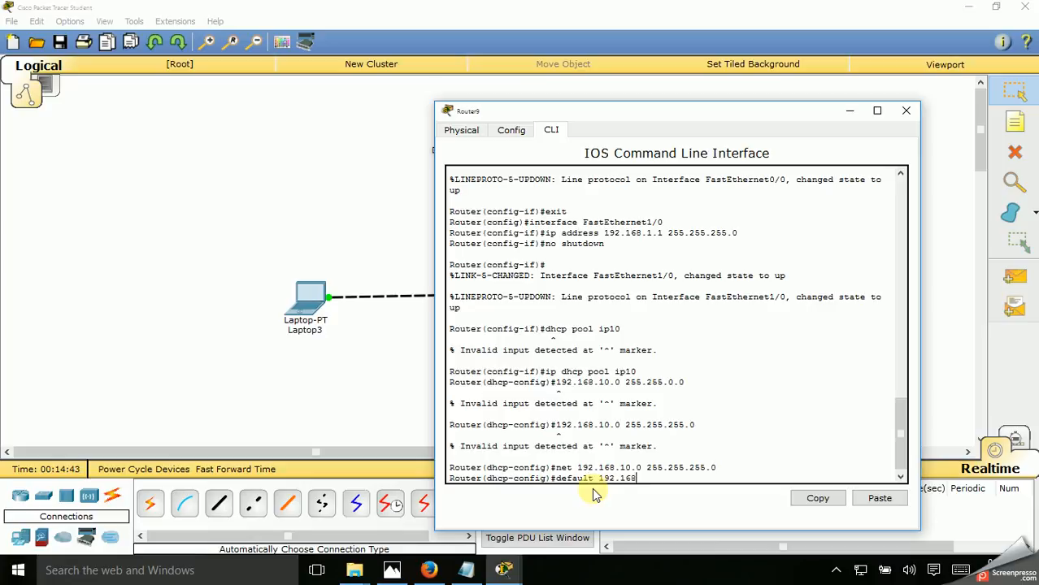
pyautogui.click(478, 575)
pyautogui.click(475, 570)
pyautogui.write('.10.1')
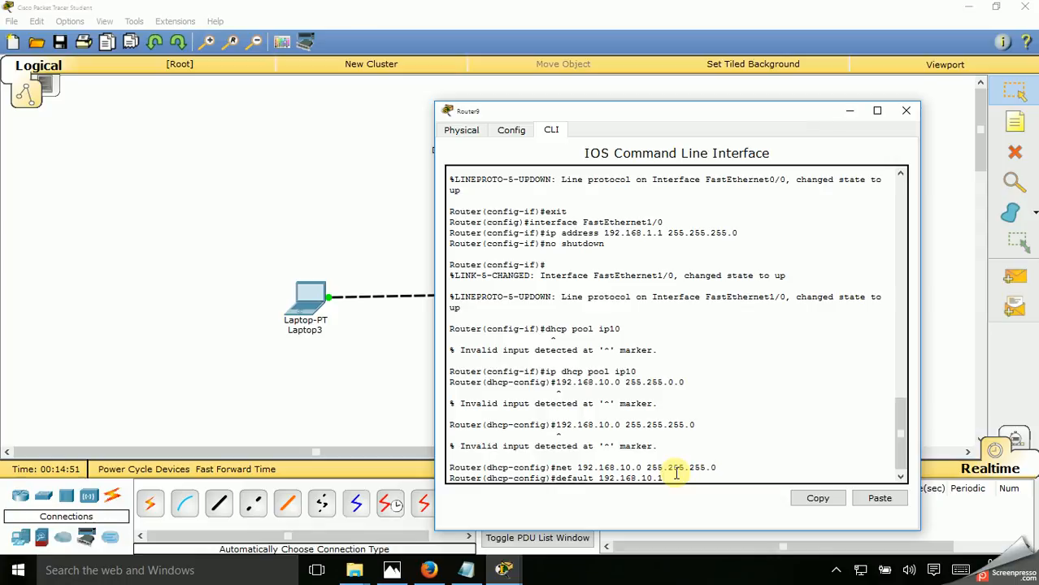
pyautogui.press('Return')
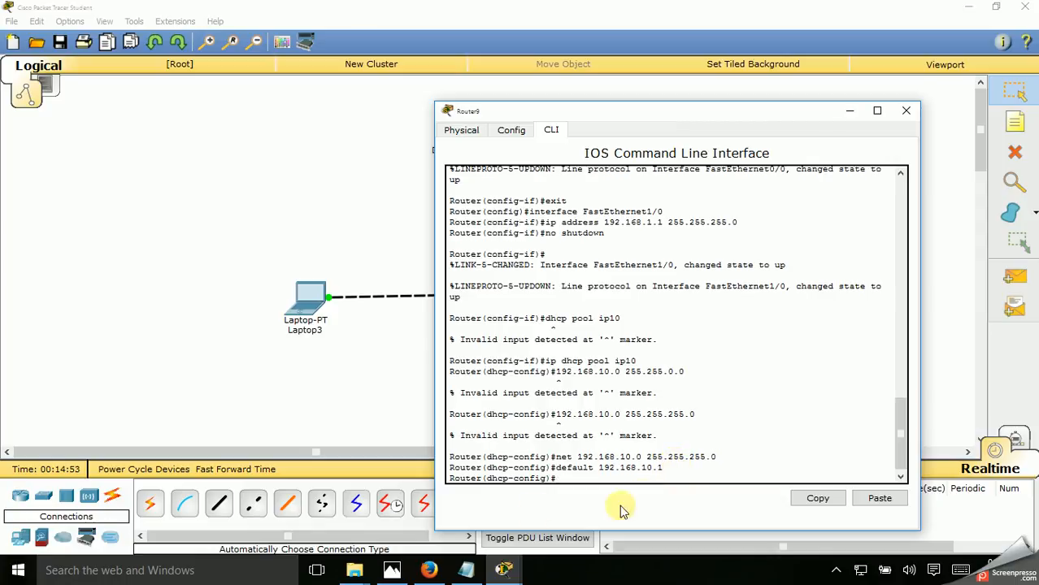
# Check the notes again, then open Computer_LabExam_Questions1 from the net folder and examine its DHCP exercise and required addresses
pyautogui.click(467, 574)
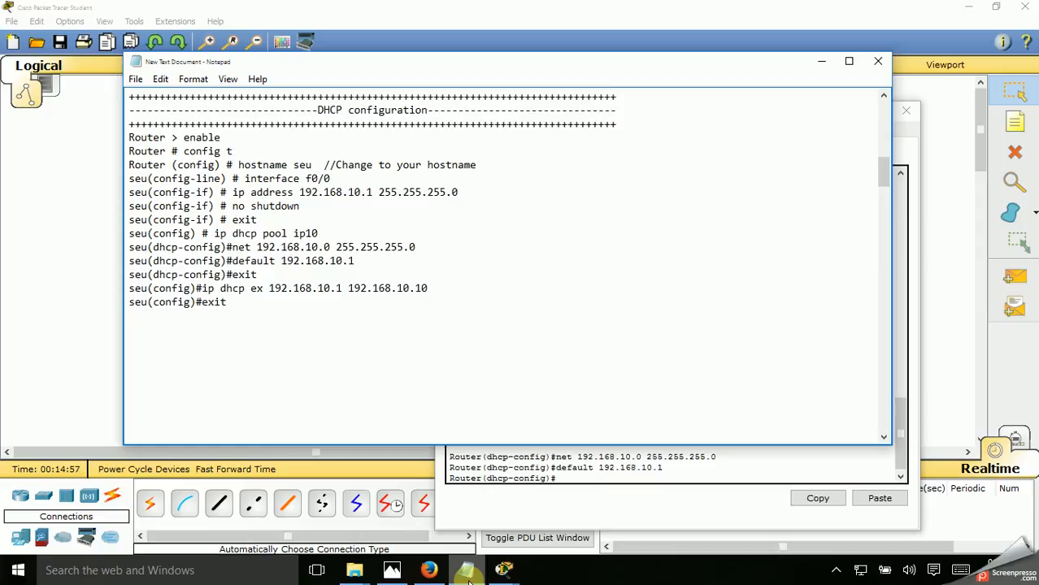
pyautogui.click(467, 574)
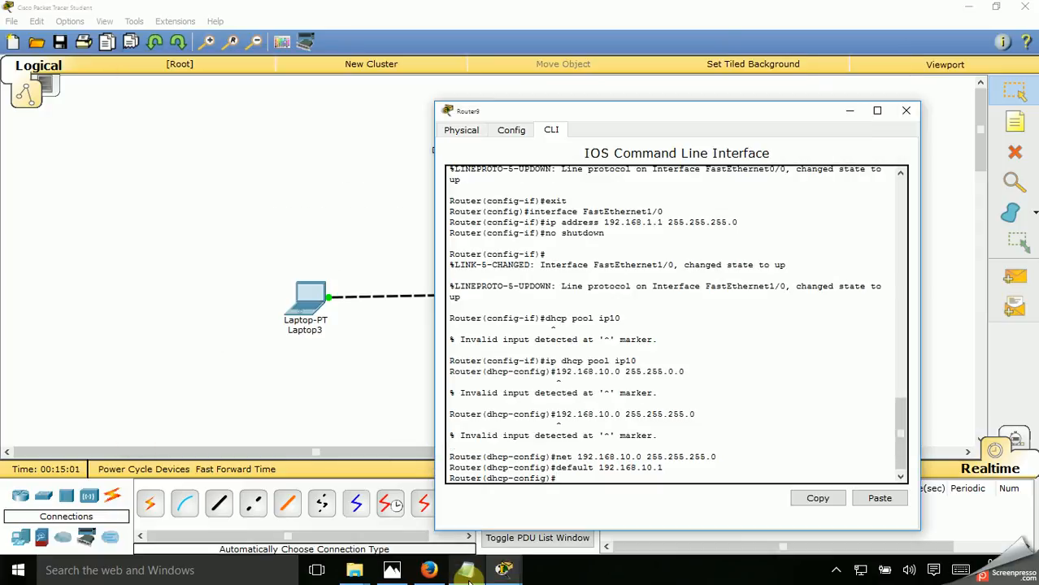
pyautogui.moveTo(358, 569)
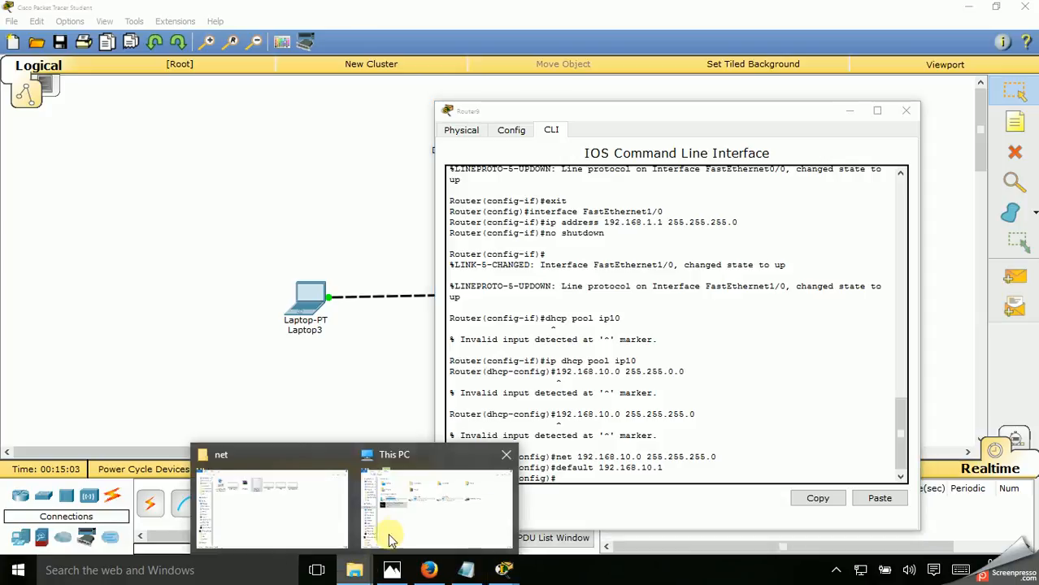
pyautogui.moveTo(396, 535)
pyautogui.click(297, 493)
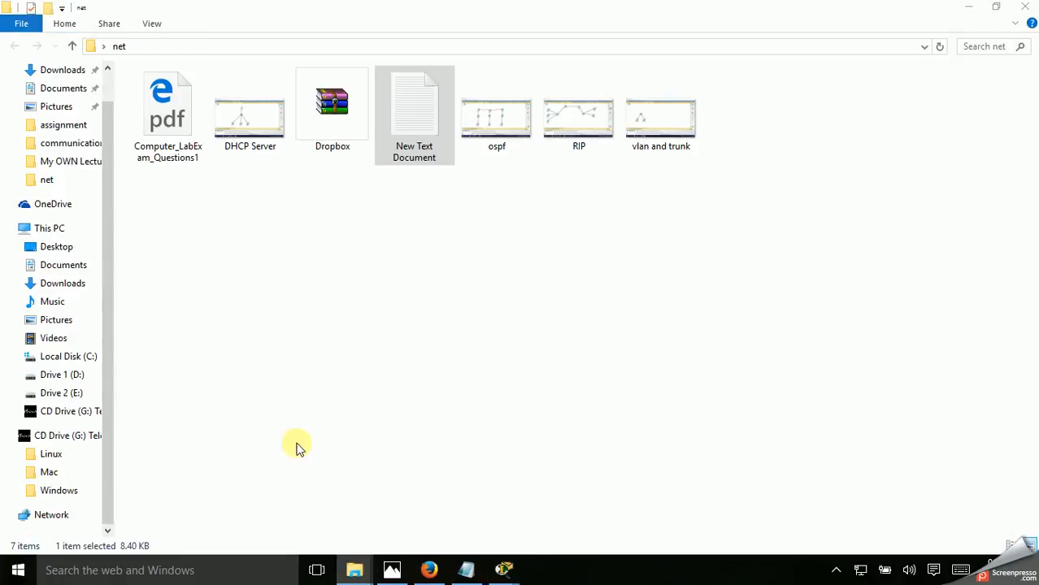
pyautogui.doubleClick(158, 103)
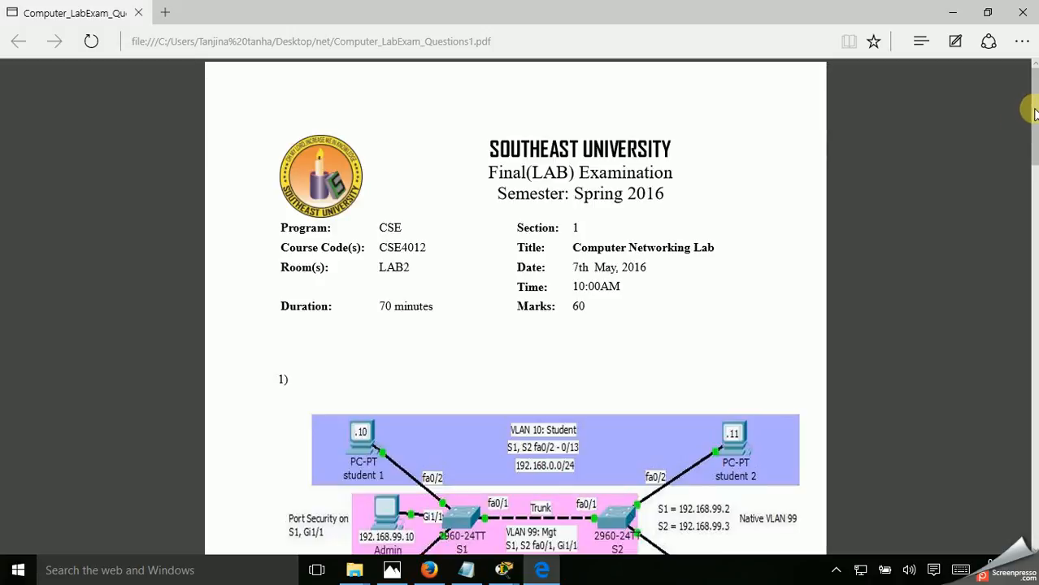
pyautogui.moveTo(1029, 124); pyautogui.dragTo(1031, 355)
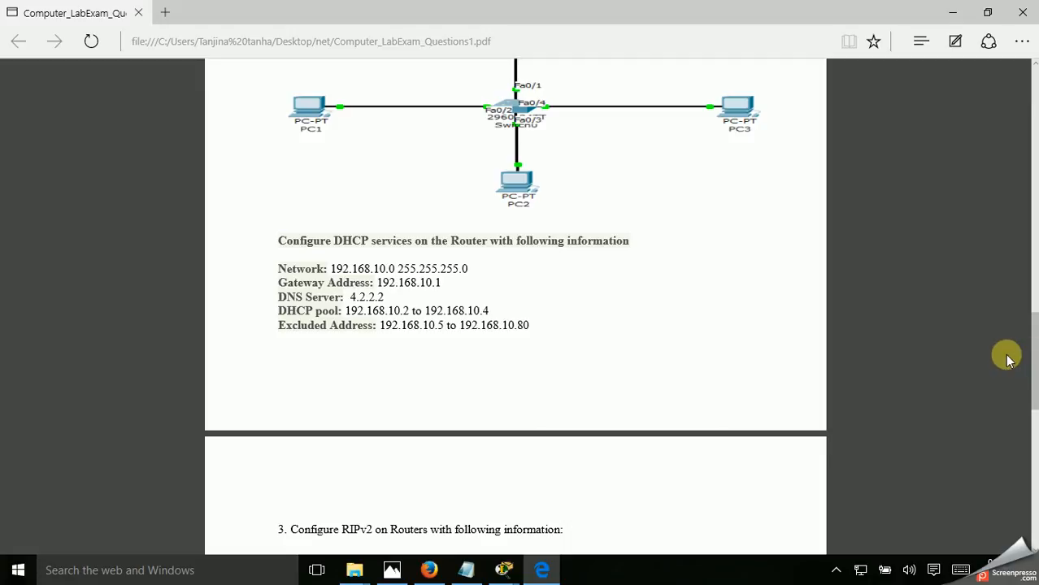
pyautogui.moveTo(1032, 366); pyautogui.dragTo(1027, 327)
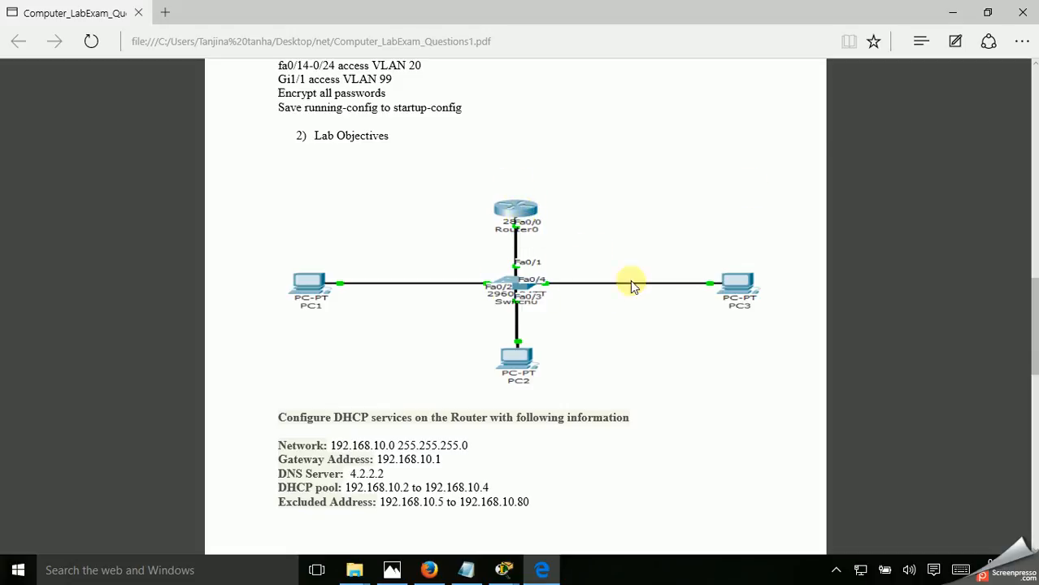
pyautogui.click(959, 9)
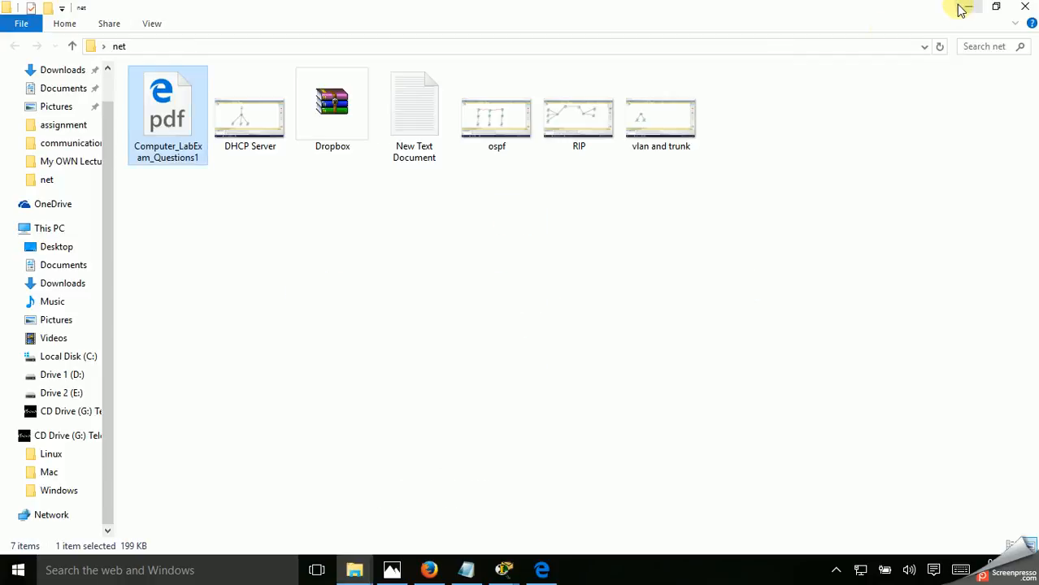
# Switch back to Packet Tracer, move the Router9 window off the topology, and compare it with the exam PDF's DHCP exercise
pyautogui.click(508, 568)
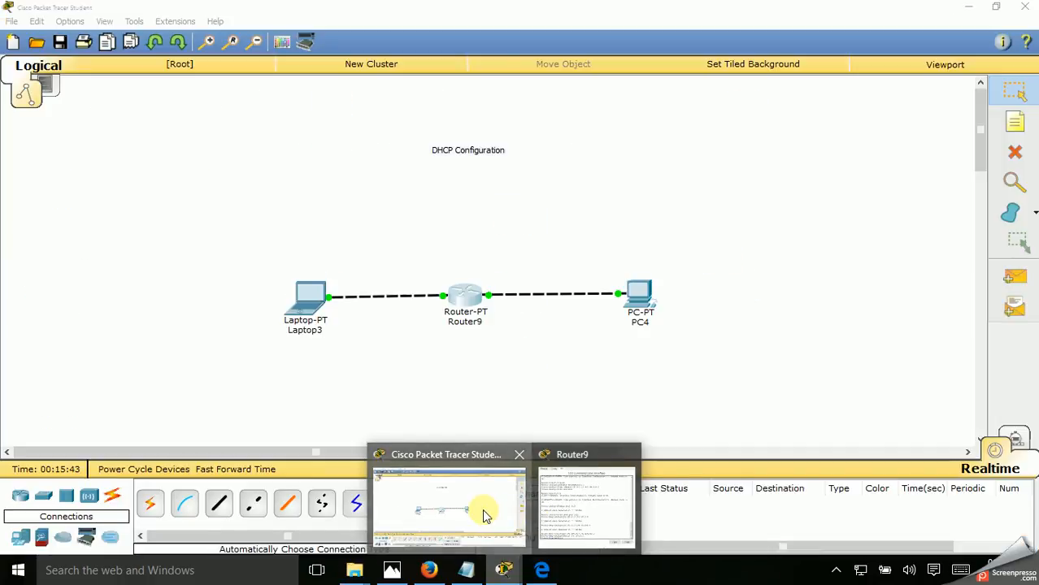
pyautogui.click(480, 511)
pyautogui.moveTo(502, 567)
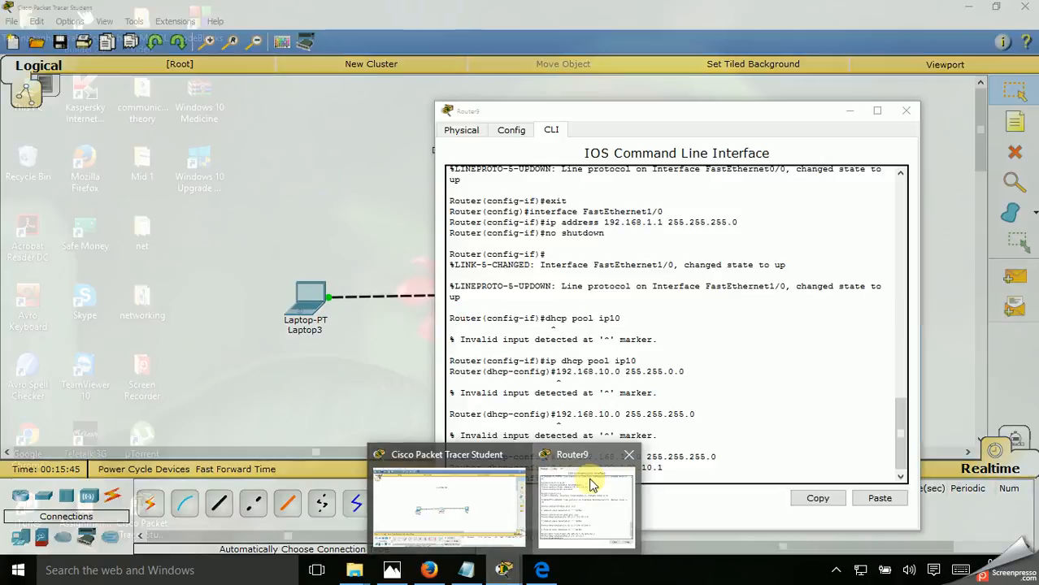
pyautogui.click(587, 482)
pyautogui.moveTo(639, 120); pyautogui.dragTo(794, 71)
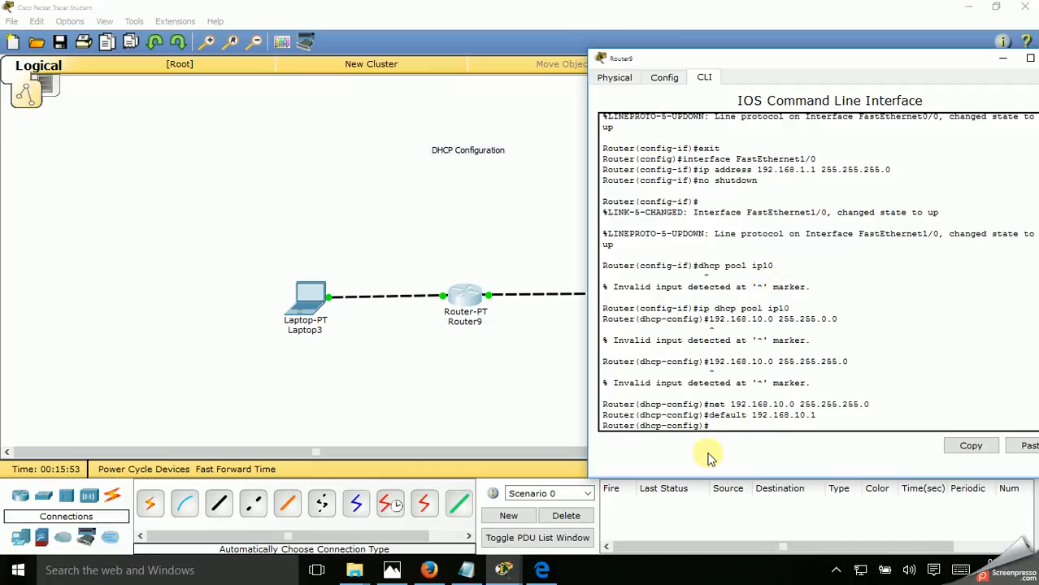
pyautogui.click(551, 572)
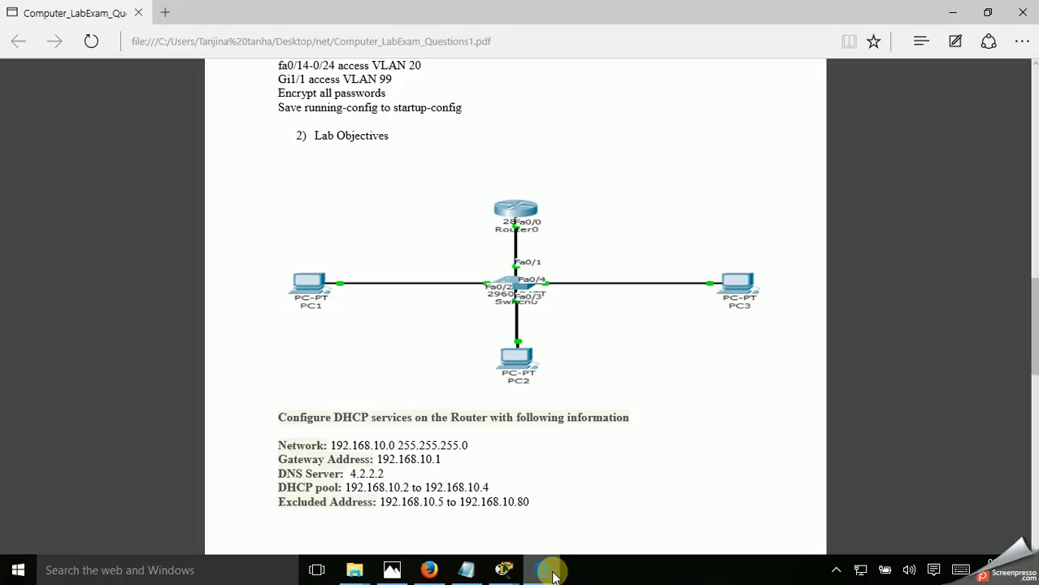
pyautogui.click(544, 573)
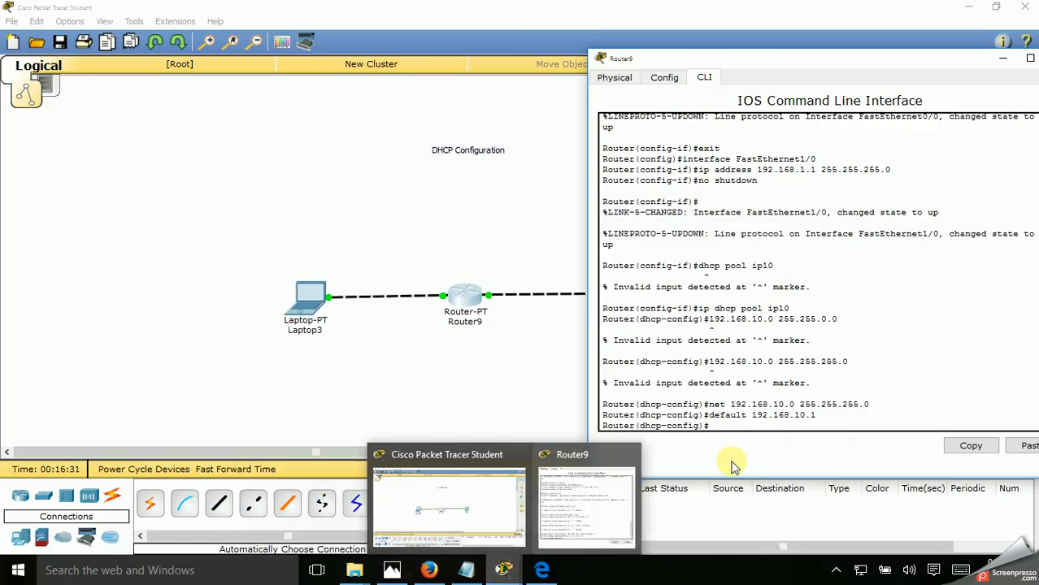
# Query the command help in DHCP configuration mode with "ip dhcp pool ?" and "dhcp pool?"
pyautogui.press('Up')
pyautogui.press('Up')
pyautogui.press('Up')
pyautogui.press('Up')
pyautogui.press('Up')
pyautogui.press('BackSpace')
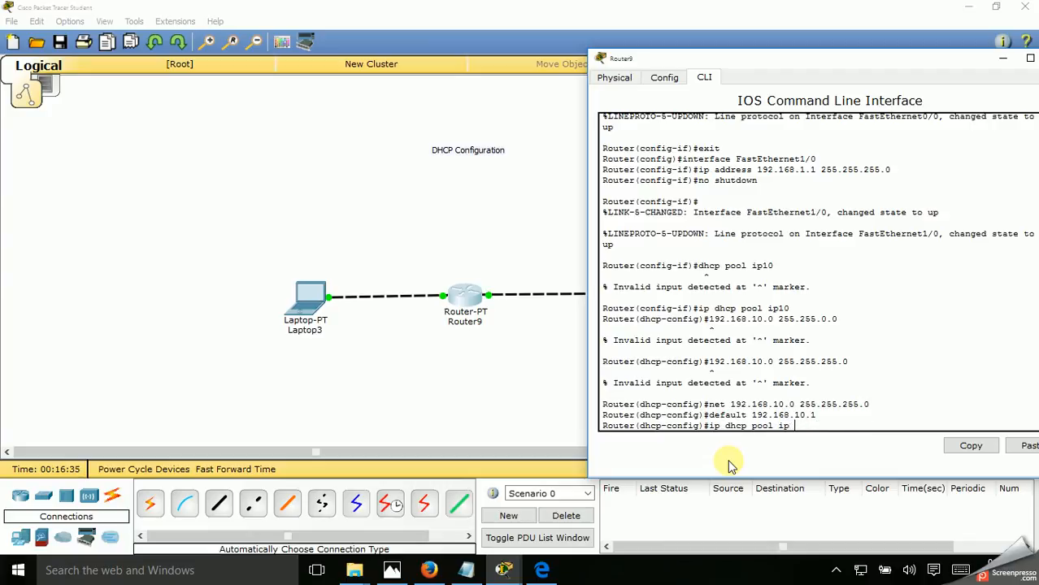
pyautogui.press('BackSpace')
pyautogui.write('?')
pyautogui.press('Up')
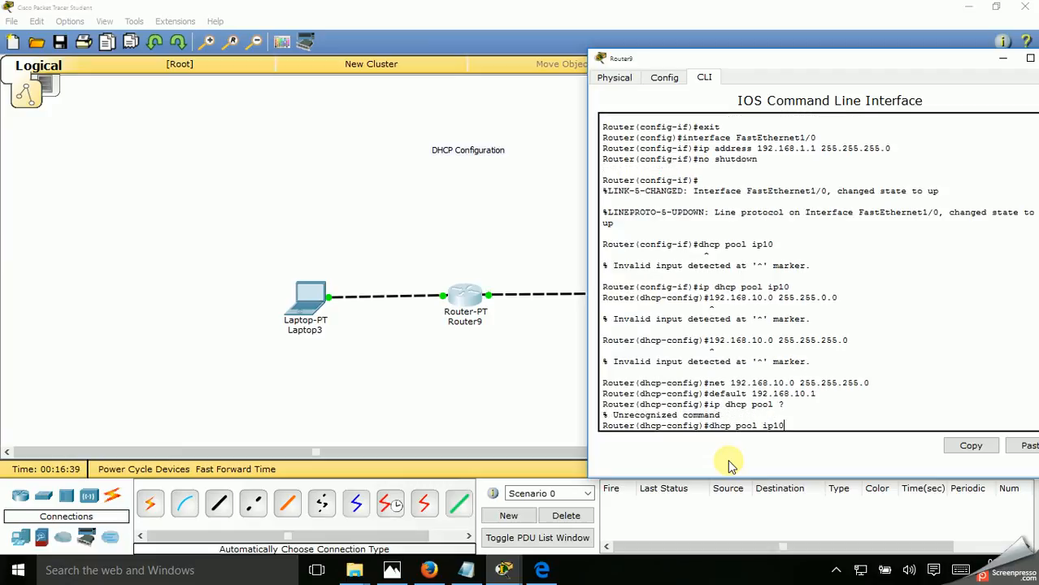
pyautogui.press('BackSpace')
pyautogui.press('BackSpace')
pyautogui.press('BackSpace')
pyautogui.press('BackSpace')
pyautogui.write('?')
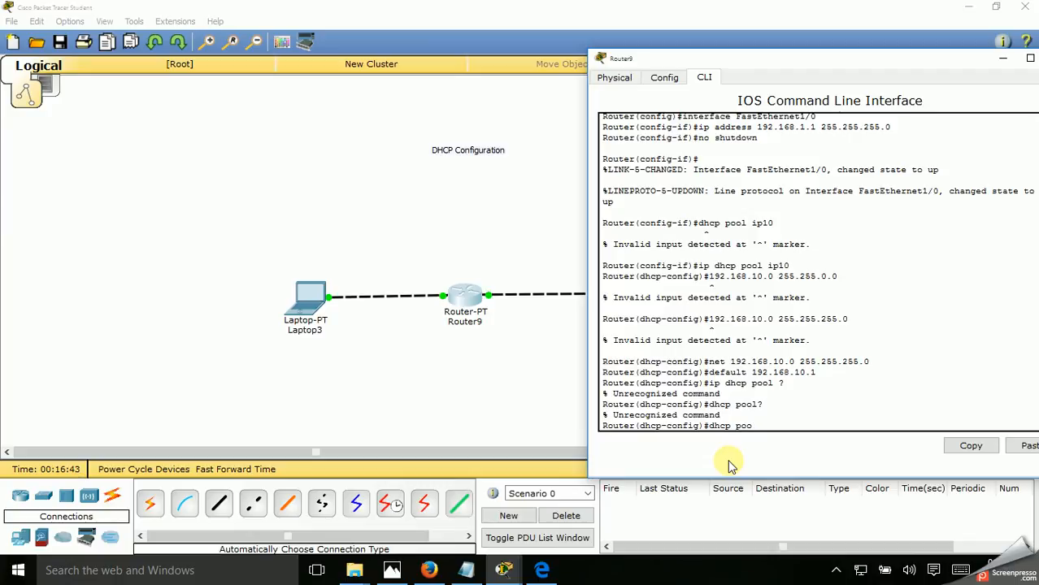
pyautogui.write('l')
pyautogui.press('BackSpace')
pyautogui.press('BackSpace')
pyautogui.press('BackSpace')
pyautogui.press('BackSpace')
pyautogui.press('BackSpace')
pyautogui.press('BackSpace')
pyautogui.press('BackSpace')
pyautogui.press('BackSpace')
pyautogui.press('BackSpace')
pyautogui.press('BackSpace')
pyautogui.write('ip dhcp')
pyautogui.press('BackSpace')
pyautogui.press('BackSpace')
pyautogui.press('BackSpace')
pyautogui.press('BackSpace')
pyautogui.press('BackSpace')
pyautogui.press('BackSpace')
pyautogui.press('BackSpace')
# Leave DHCP configuration mode with the "exit" command to return to global configuration mode
pyautogui.write('exit')
pyautogui.press('Return')
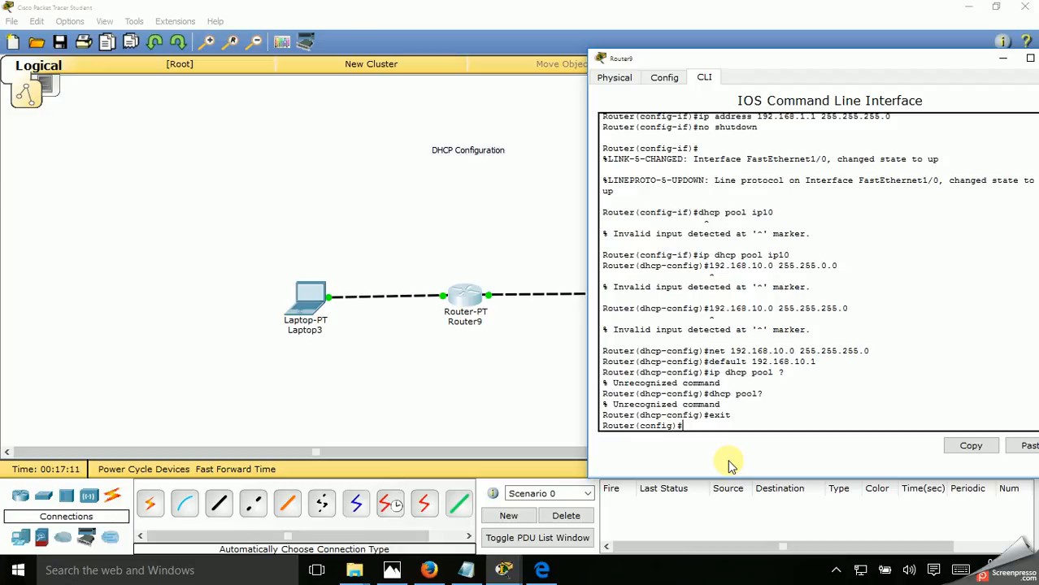
# Exclude the addresses 192.168.10.1 to 192.168.10.10 from DHCP with "ip dhcp ex 192.168.10.1 192.168.10.10"
pyautogui.write('ip dhcp ex 192.168.10')
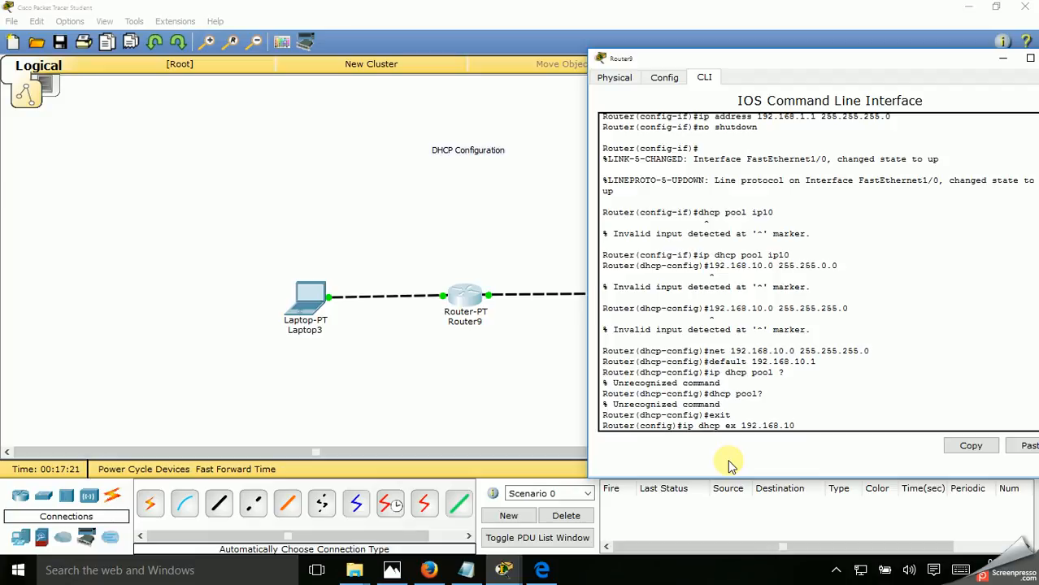
pyautogui.write('.1 192.168.10.10')
pyautogui.press('Return')
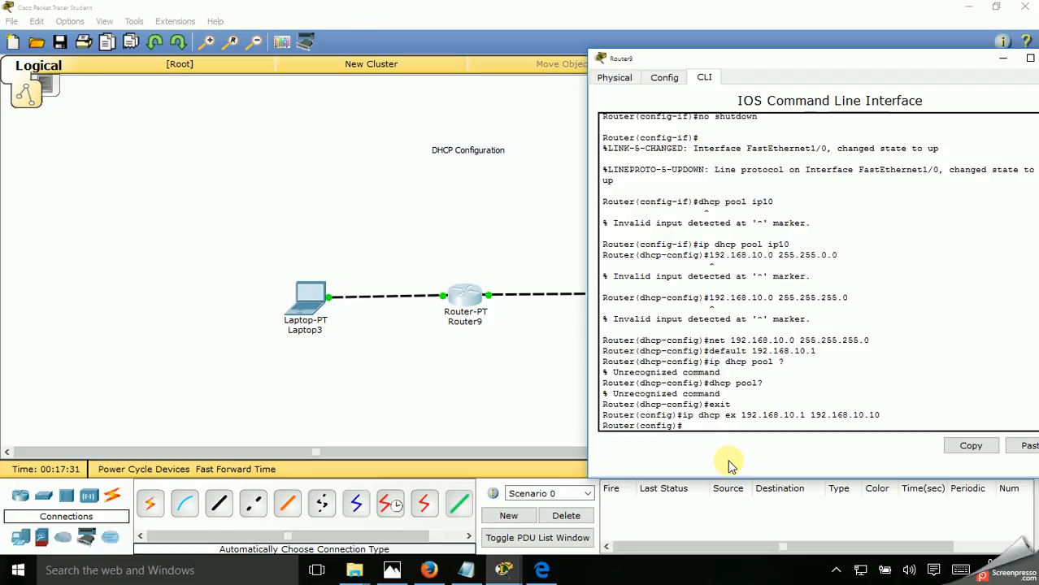
# After a look at the exam PDF, exit global configuration mode and close Router9's window
pyautogui.click(541, 572)
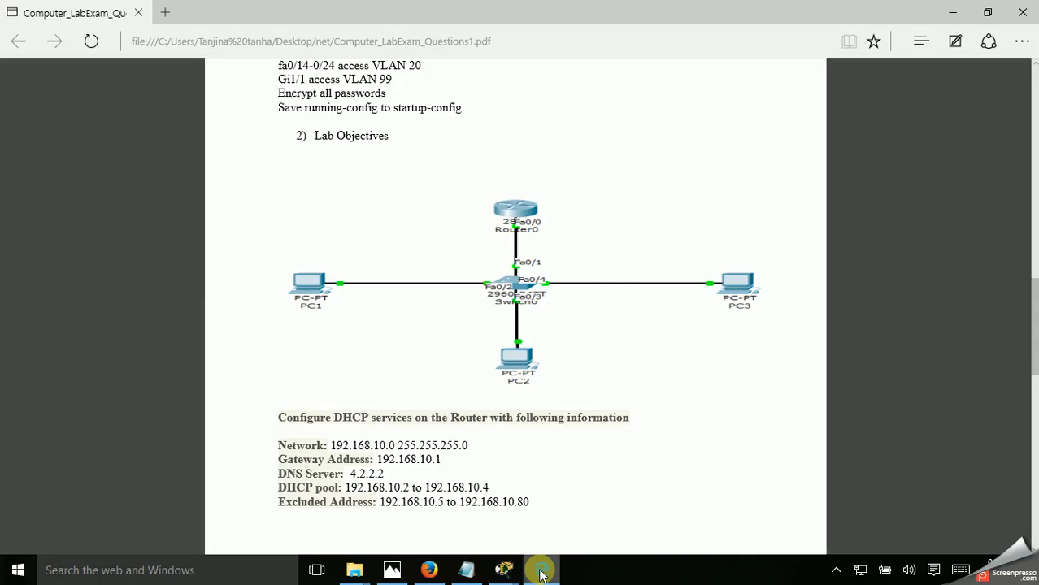
pyautogui.click(542, 571)
pyautogui.click(542, 571)
pyautogui.click(541, 572)
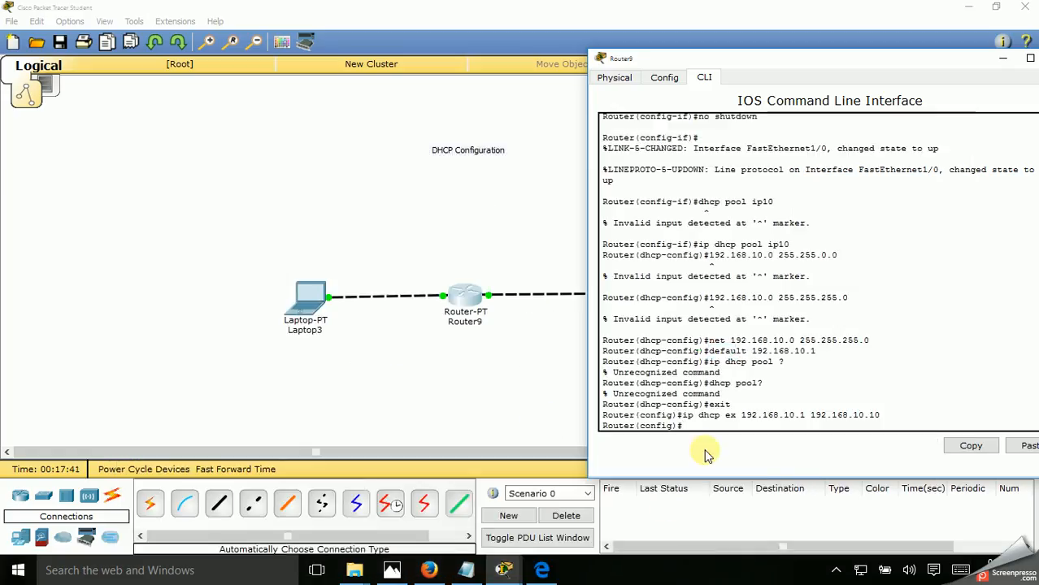
pyautogui.write('exit')
pyautogui.press('Return')
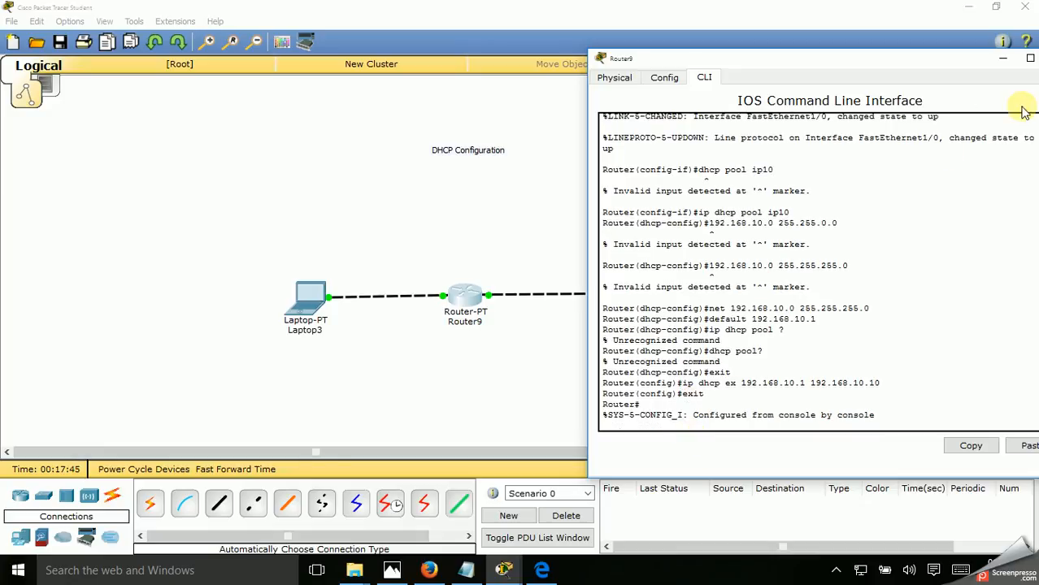
pyautogui.moveTo(921, 60); pyautogui.dragTo(852, 63)
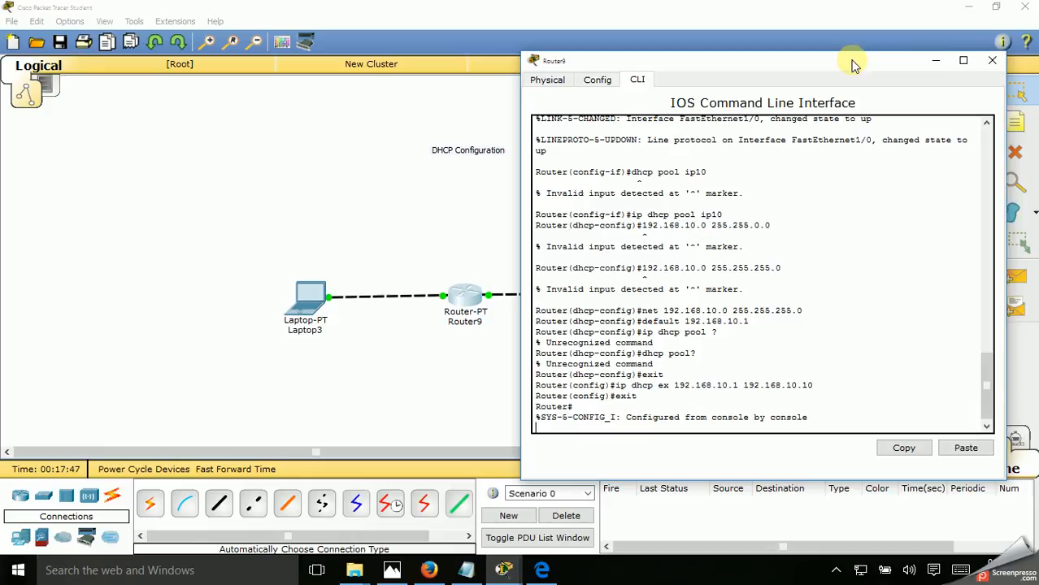
pyautogui.click(995, 61)
# Open Laptop3's IP configuration and switch its IPv4 addressing to DHCP
pyautogui.click(317, 315)
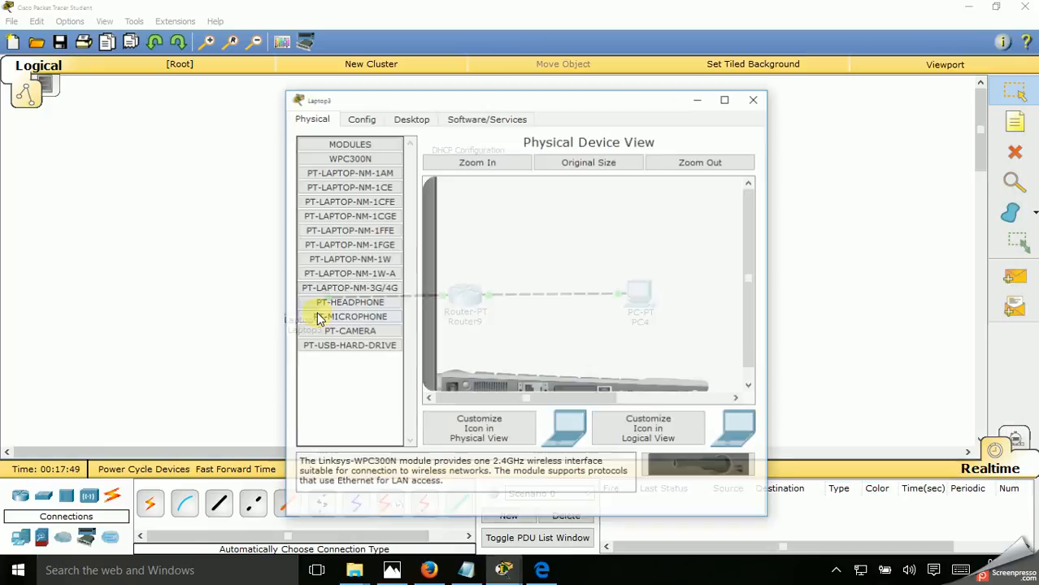
pyautogui.click(406, 121)
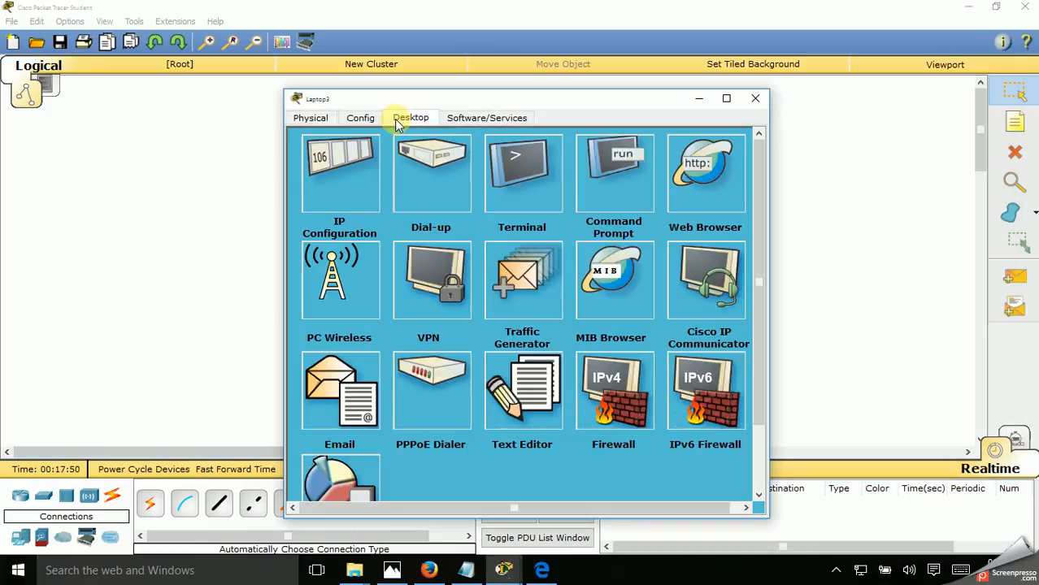
pyautogui.click(331, 165)
pyautogui.click(326, 186)
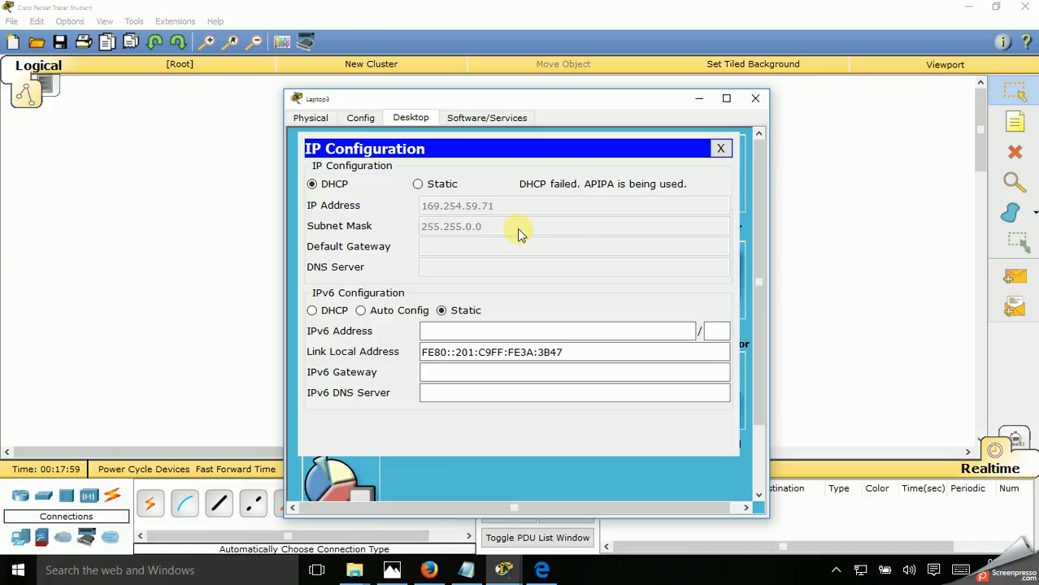
# Close Laptop3's window and review the DHCP commands entered in Router9's command line, closing the router's window when done
pyautogui.click(756, 98)
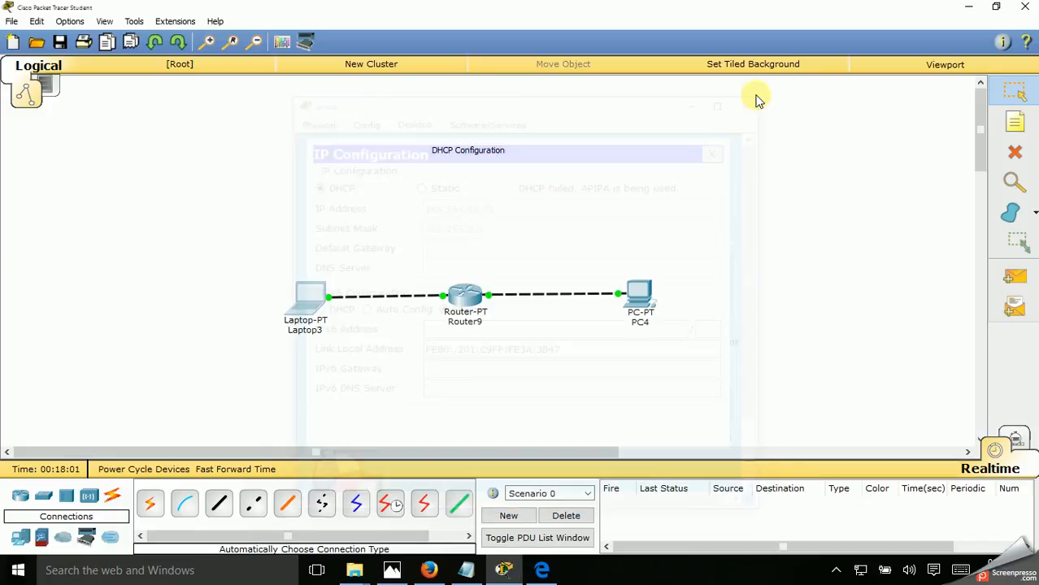
pyautogui.click(459, 294)
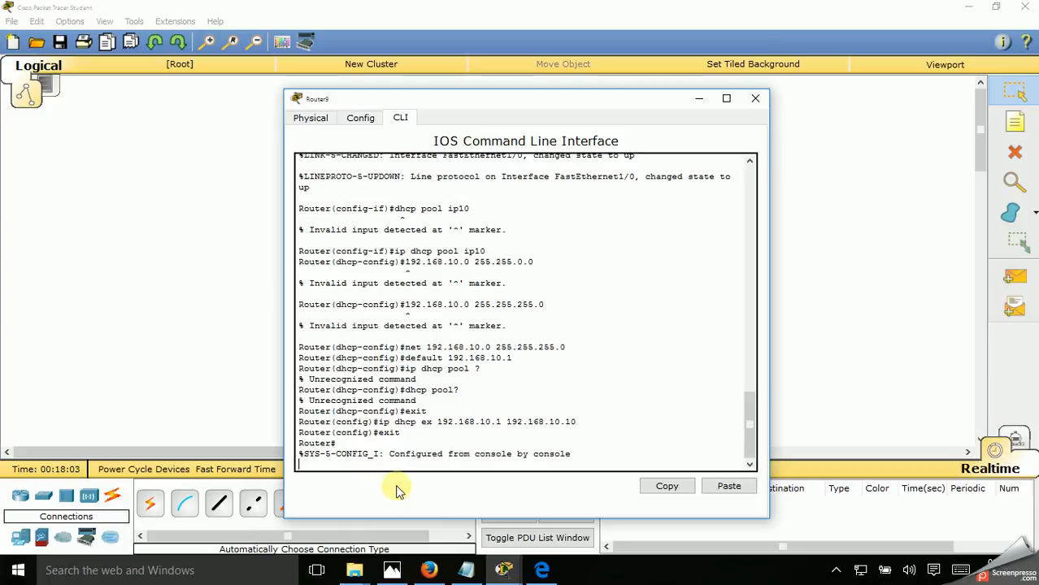
pyautogui.press('Return')
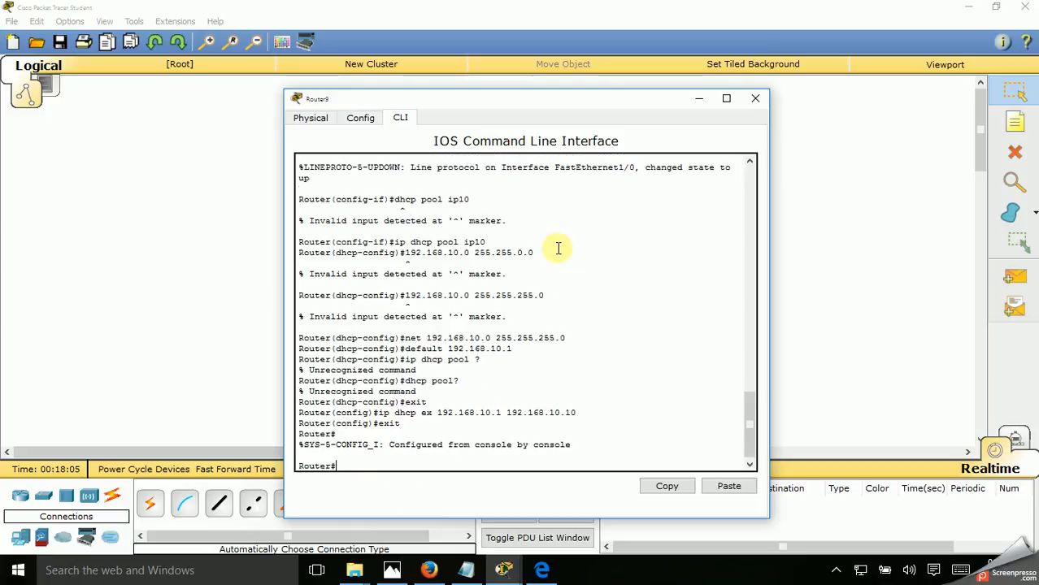
pyautogui.click(755, 99)
# Check Laptop3's DHCP address assignment in its IP configuration and close the laptop's window
pyautogui.click(309, 313)
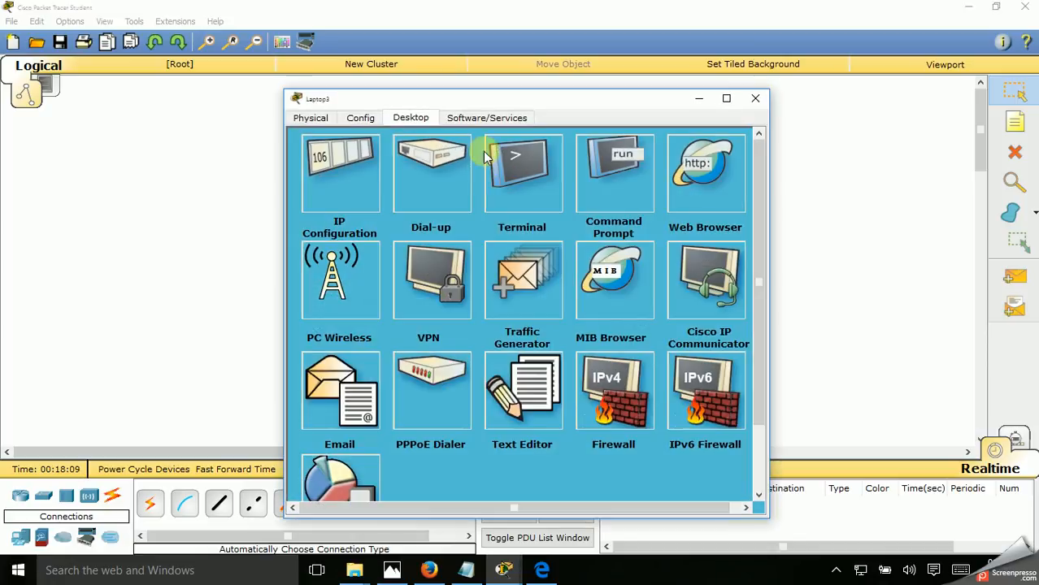
pyautogui.click(343, 165)
pyautogui.click(340, 189)
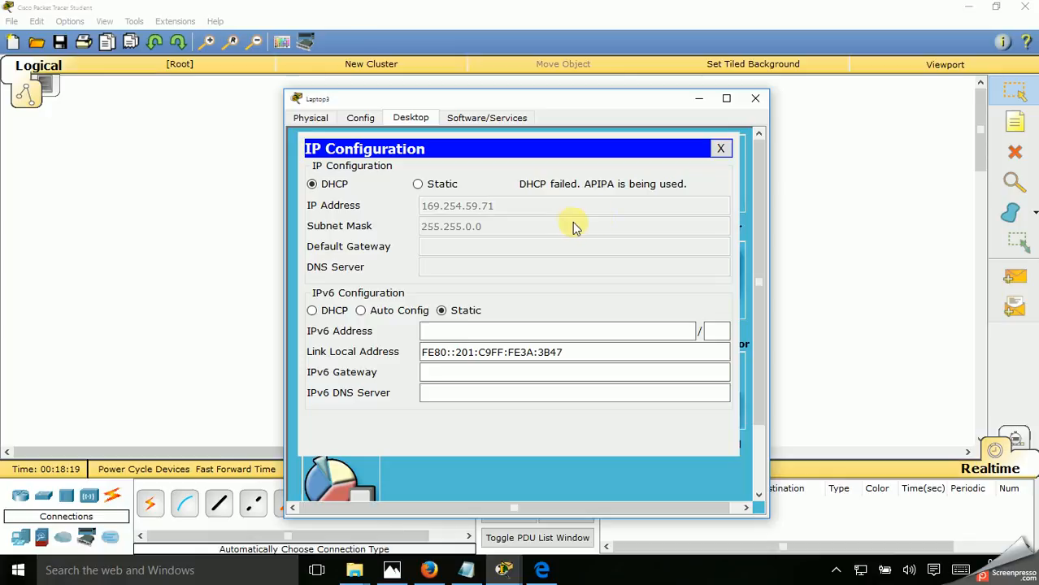
pyautogui.click(756, 99)
pyautogui.click(836, 572)
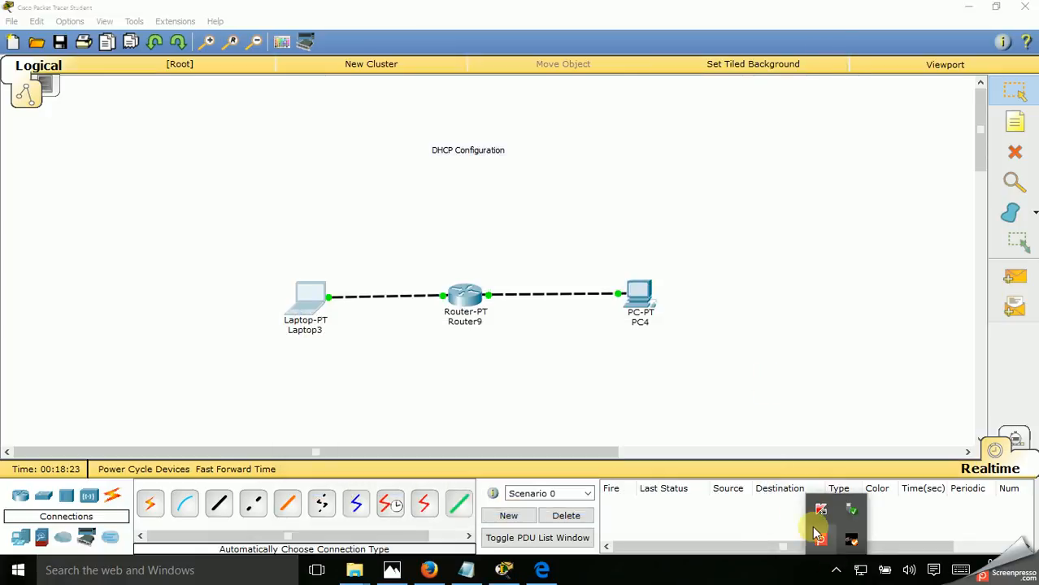
pyautogui.click(820, 538)
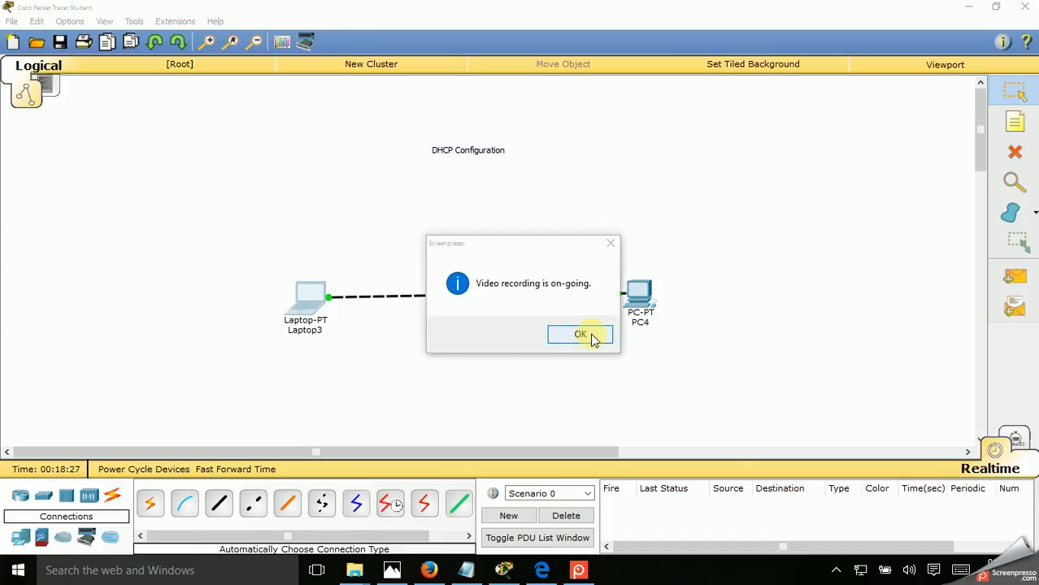
pyautogui.click(835, 572)
pyautogui.rightClick(821, 535)
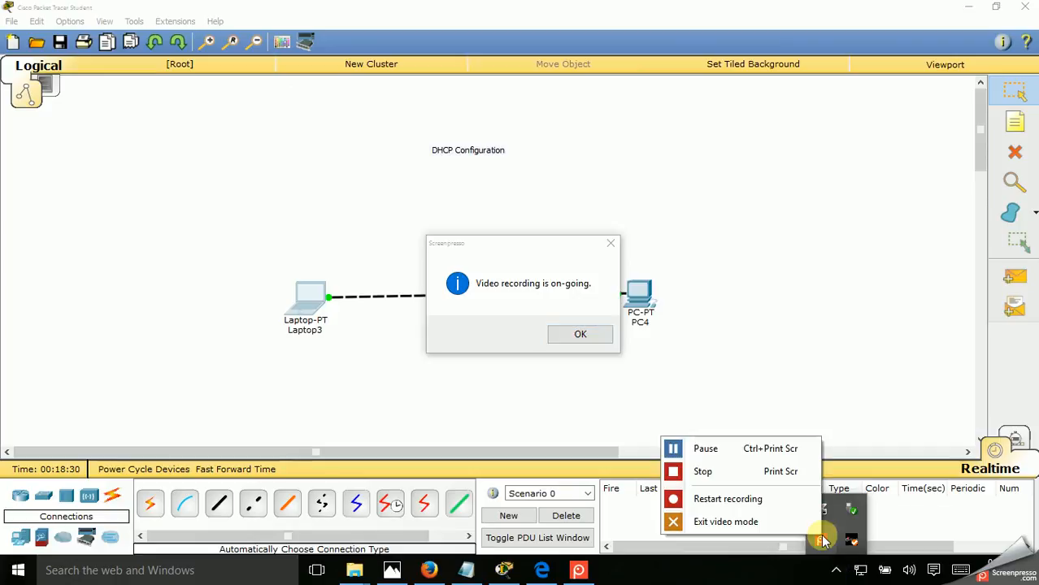
pyautogui.click(726, 471)
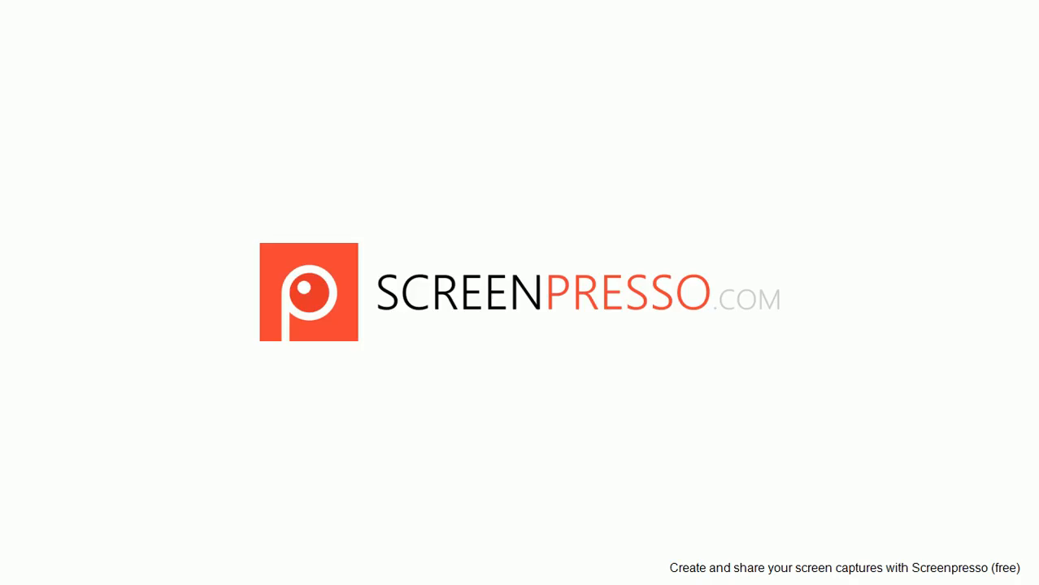